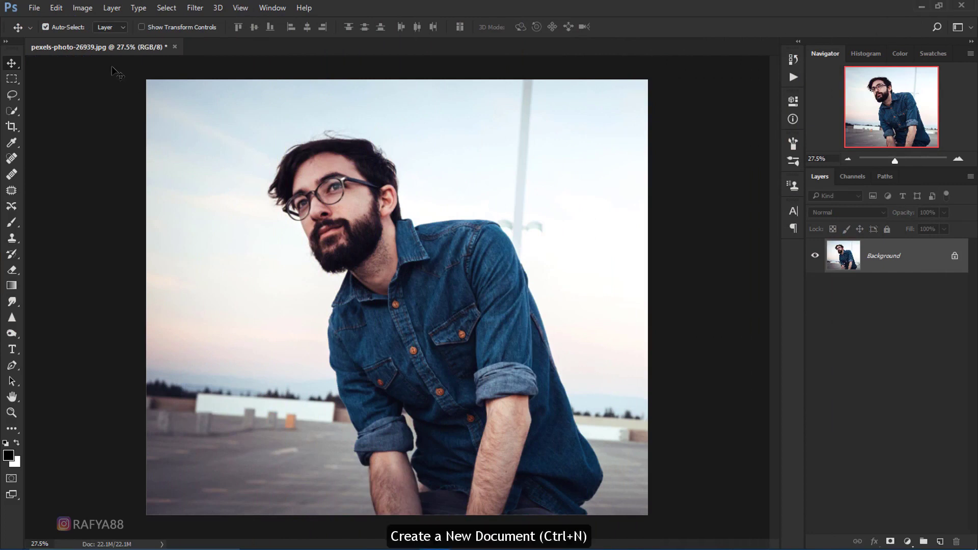
Step: Create a new blank white 2000 × 1400 px document at 300 ppi
click(35, 8)
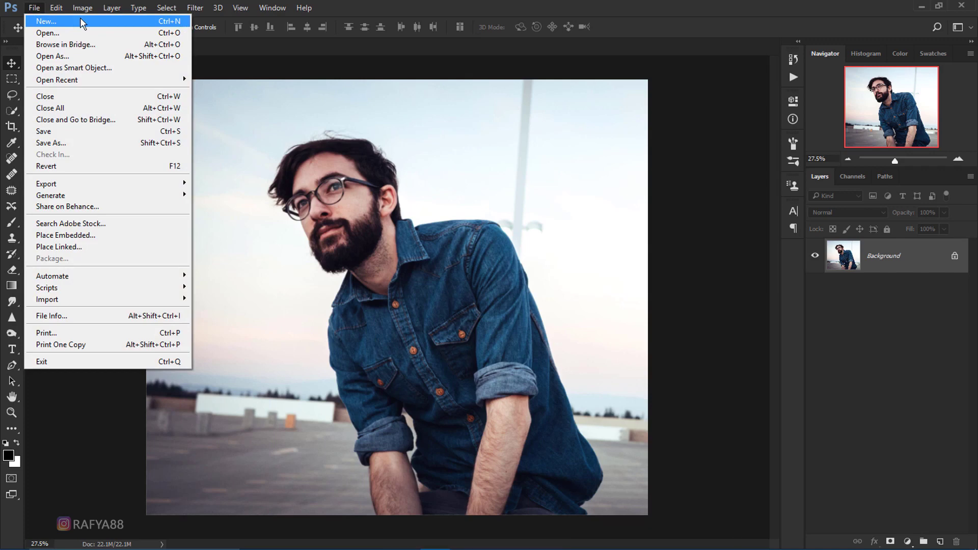
click(81, 19)
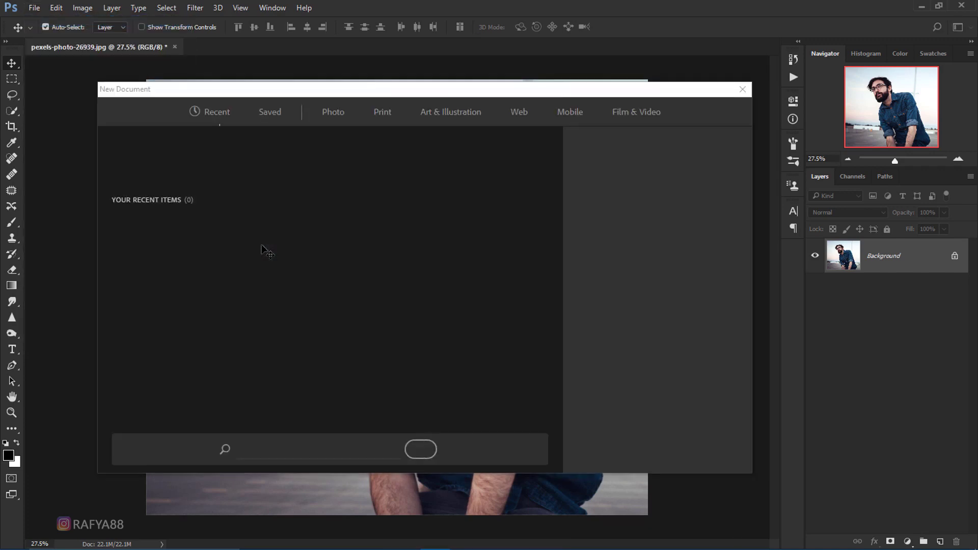
drag(364, 93, 357, 94)
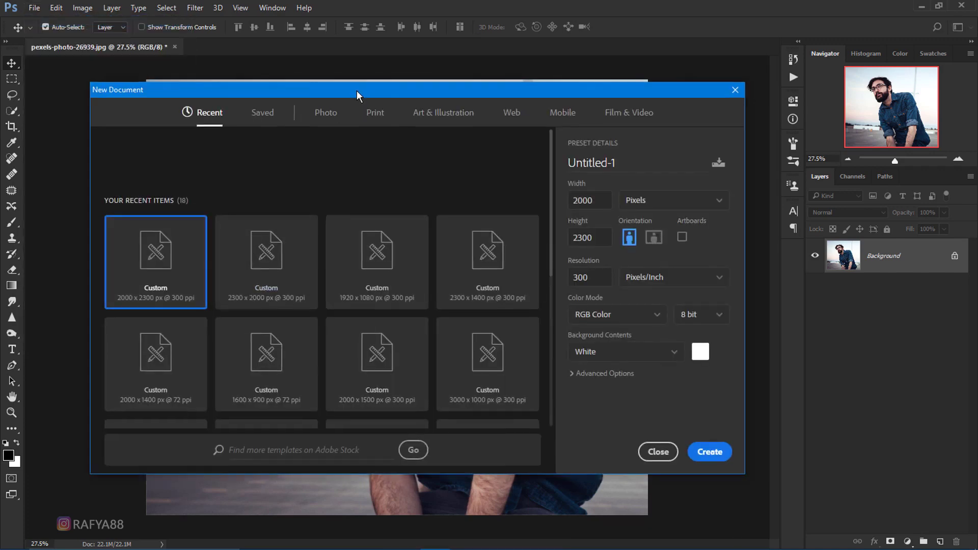
click(637, 203)
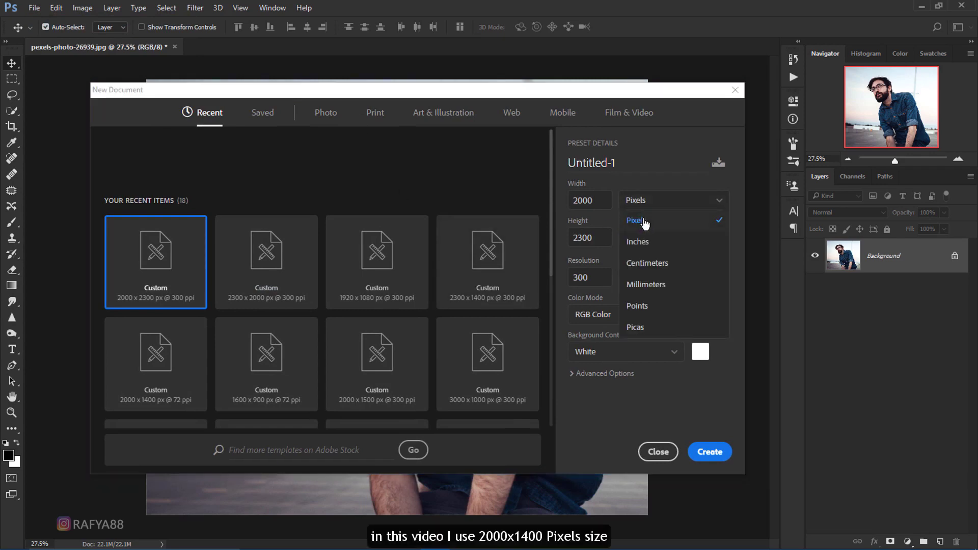
double_click(602, 198)
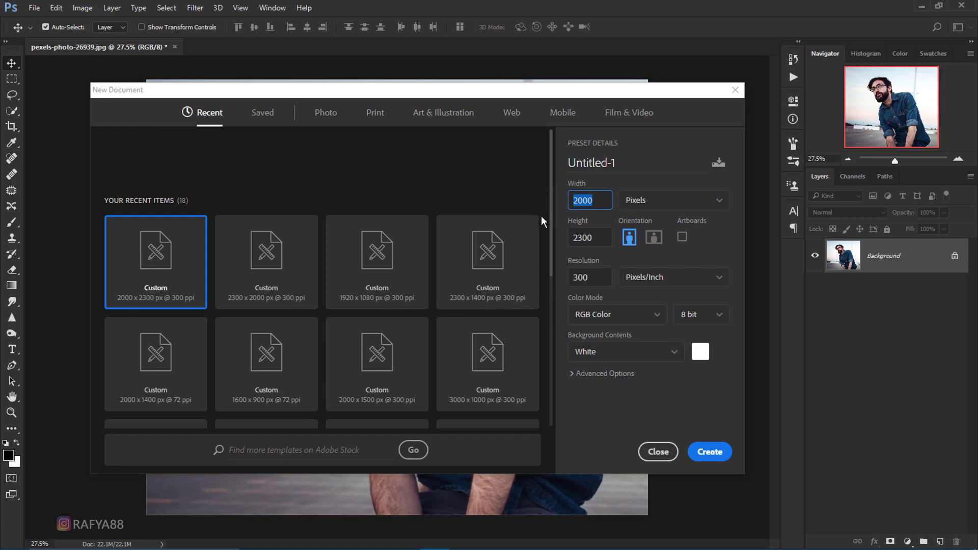
double_click(566, 237)
text(1400)
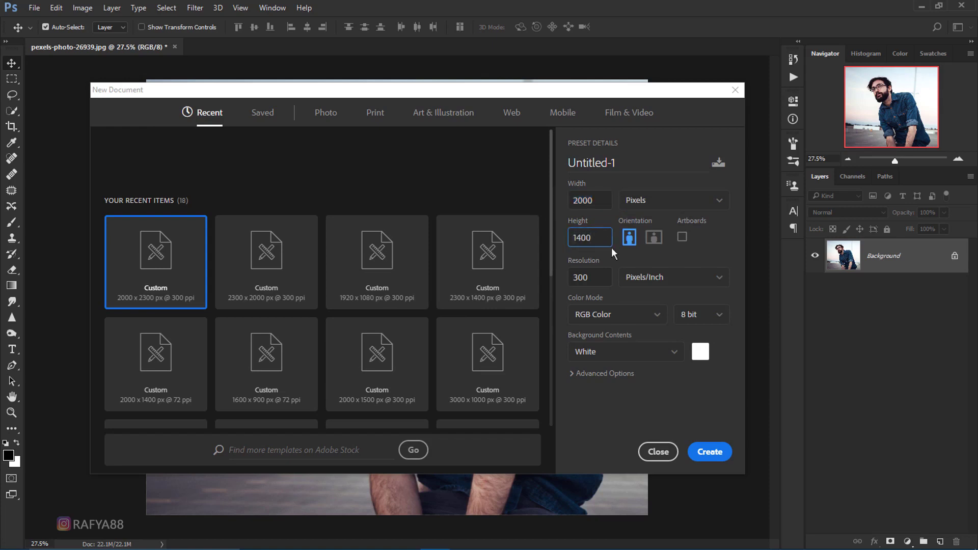
click(705, 453)
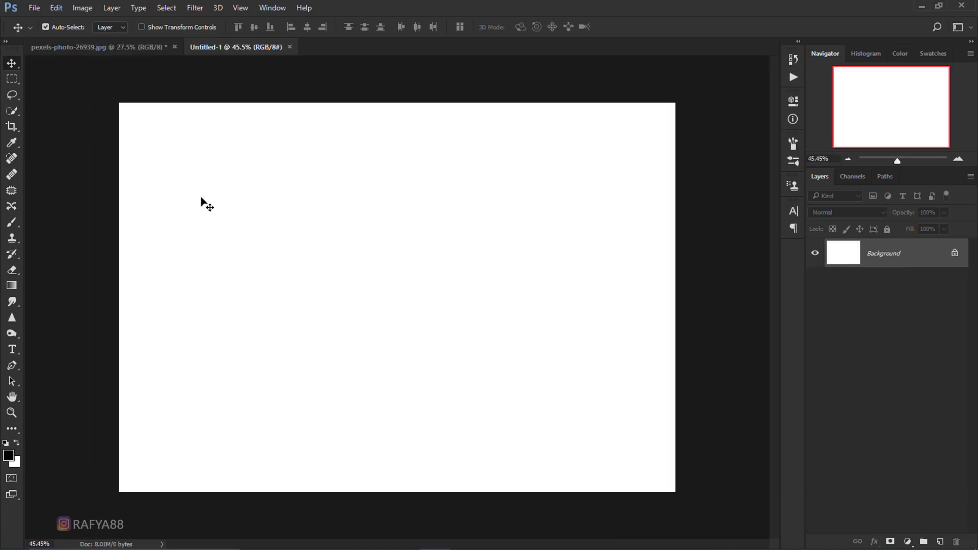
Step: Bring the photo into Untitled-1 as Layer 1, shrink it to about 68%, and move it up-left
click(57, 49)
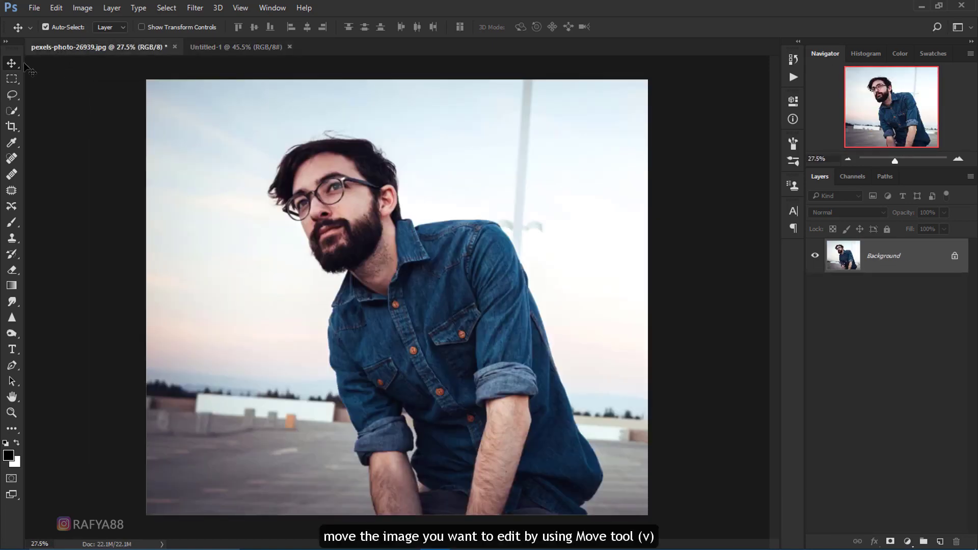
drag(330, 179, 326, 193)
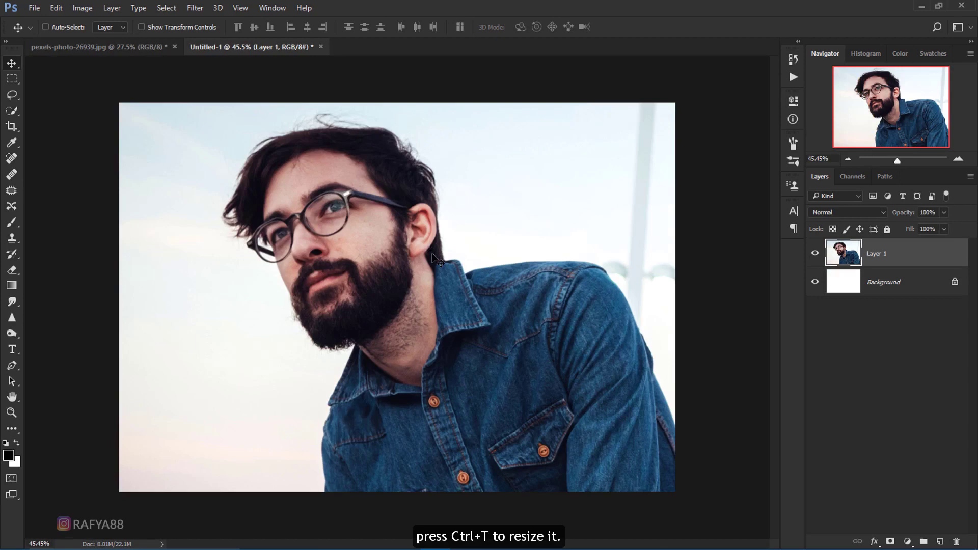
key(ctrl+t)
key(ctrl+0)
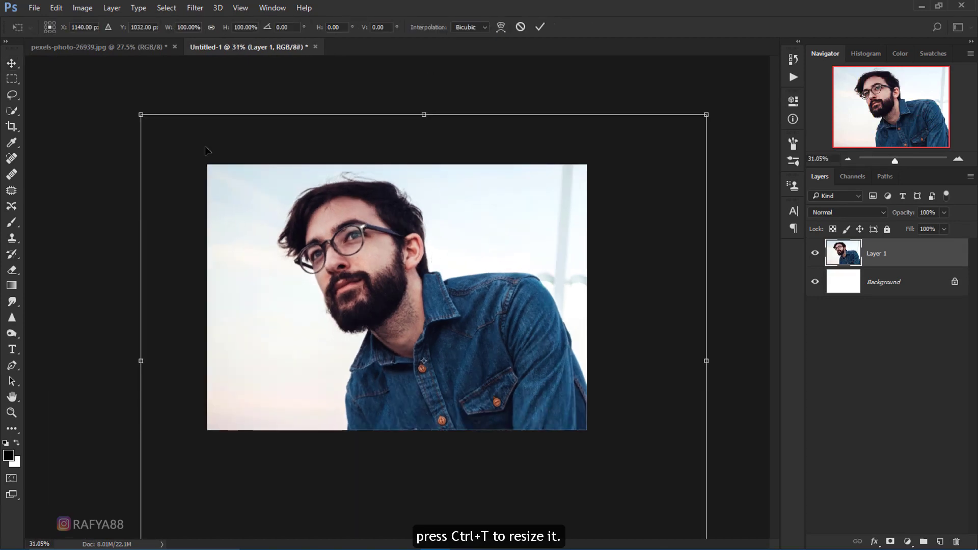
drag(141, 115, 287, 199)
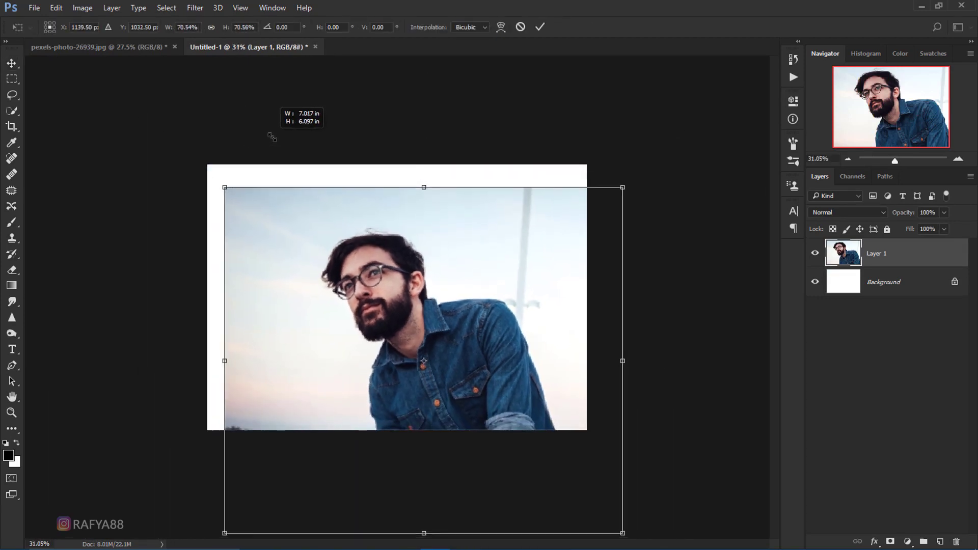
drag(401, 275, 388, 240)
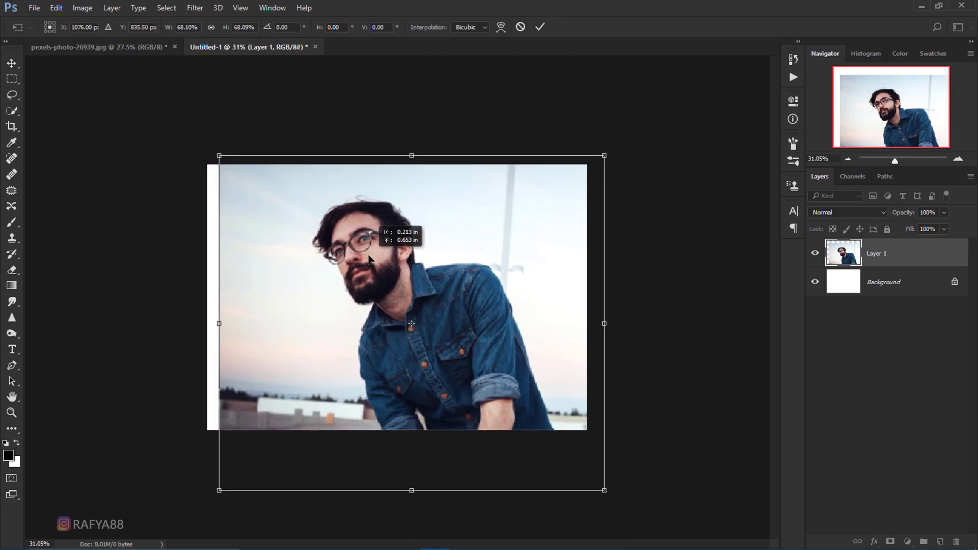
Step: Fine-tune the photo's size and position, commit the transform, and duplicate it as Layer 1 copy
drag(603, 492, 592, 448)
drag(500, 390, 500, 375)
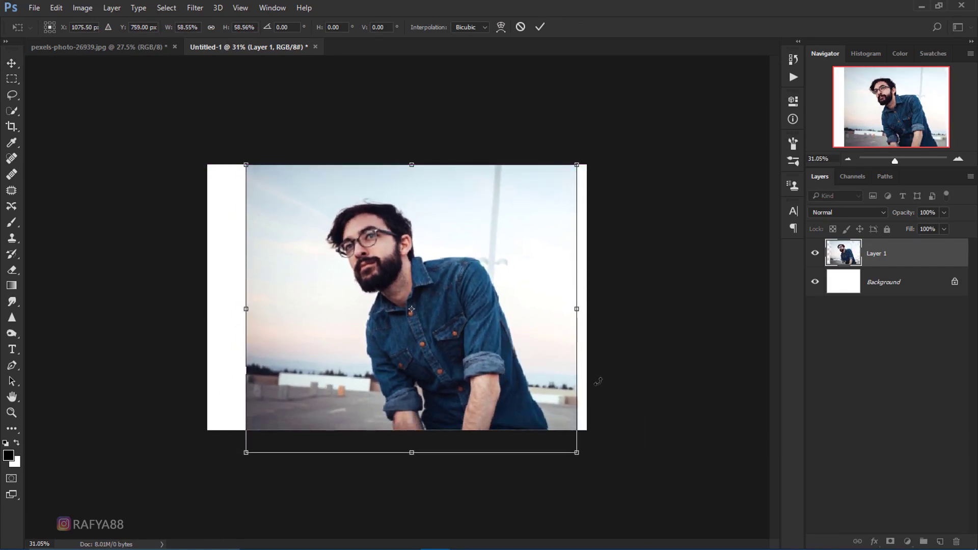
click(540, 27)
scroll(500, 339, up, 3)
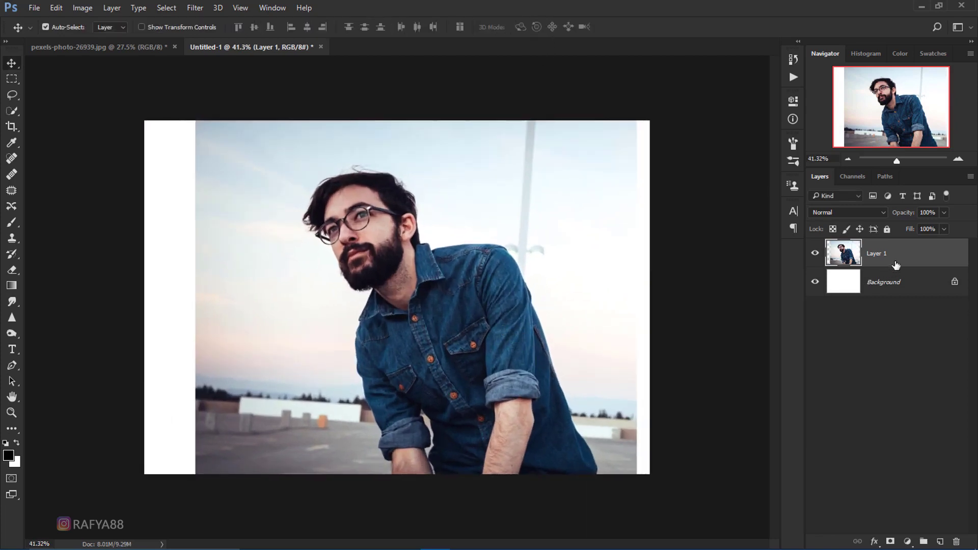
drag(896, 264, 940, 541)
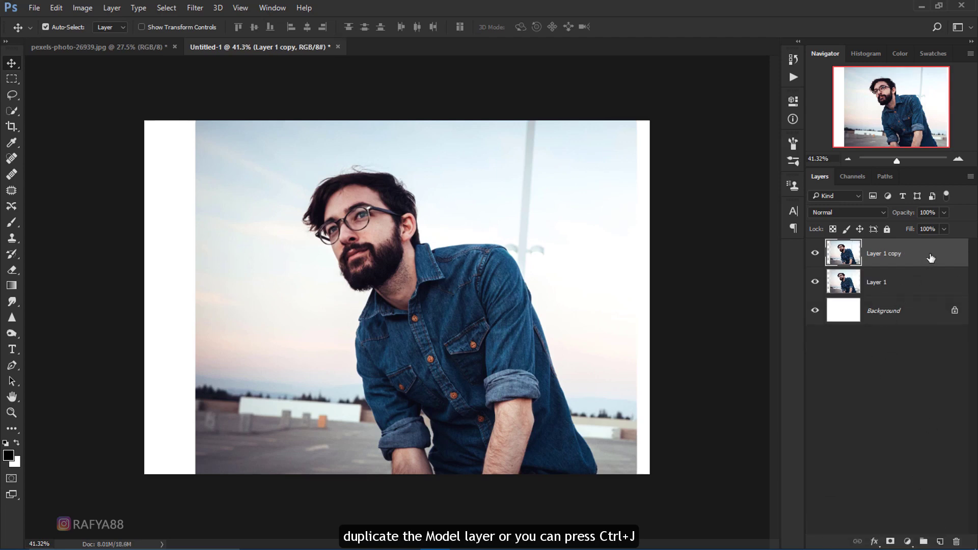
Step: Hide Layer 1 and convert Layer 1 copy into a Smart Object
click(815, 284)
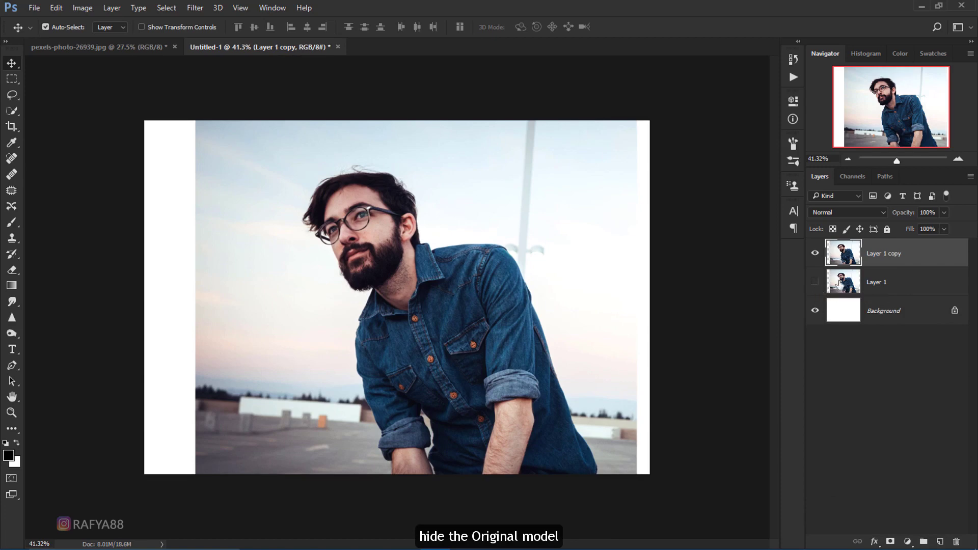
right_click(918, 253)
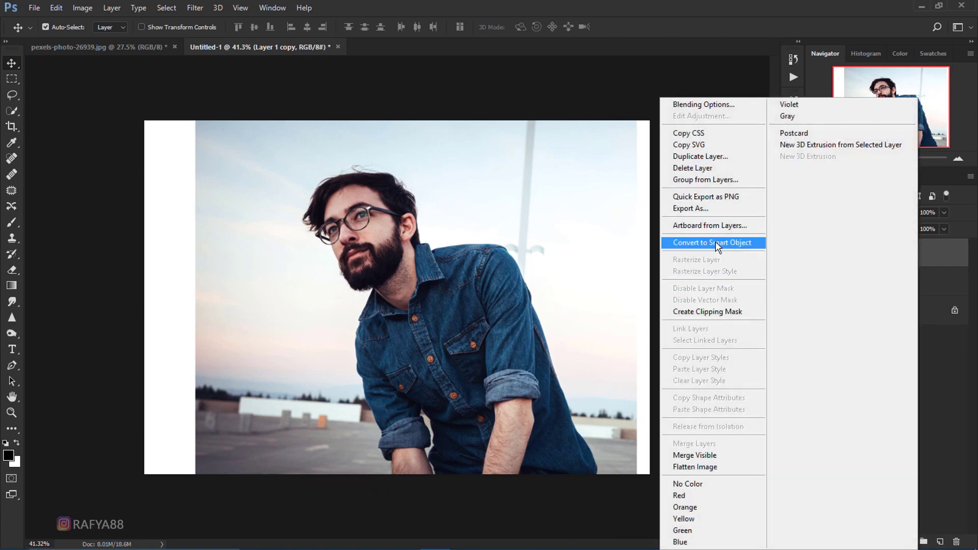
click(715, 242)
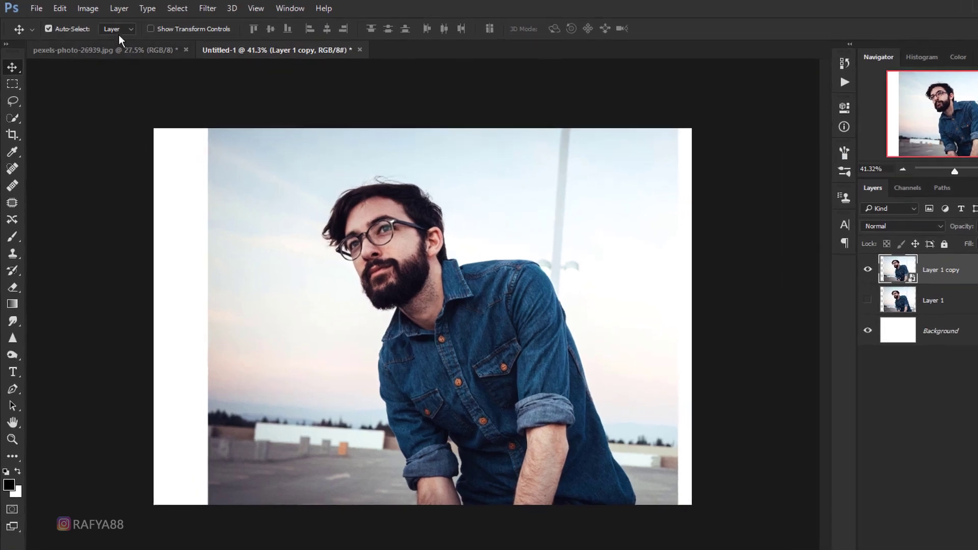
click(82, 7)
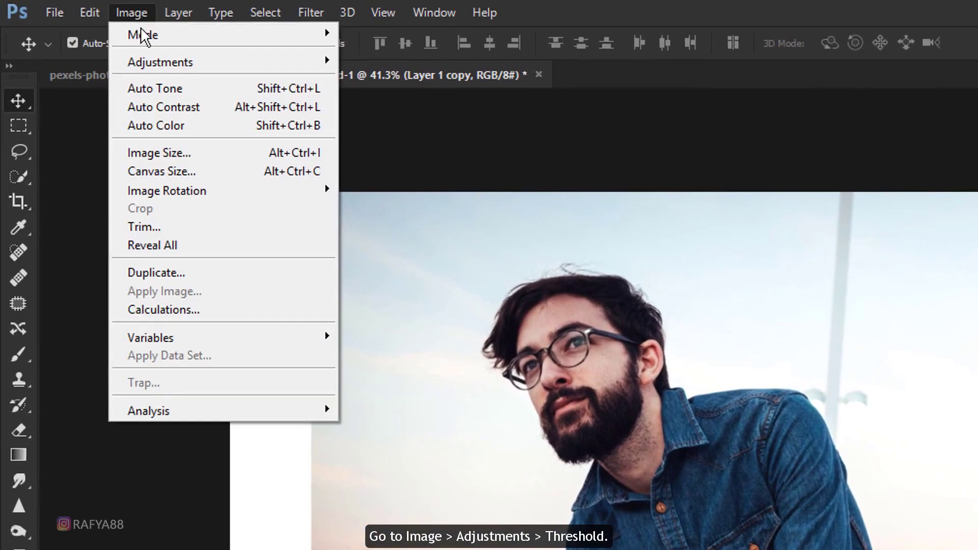
mouse_move(160, 62)
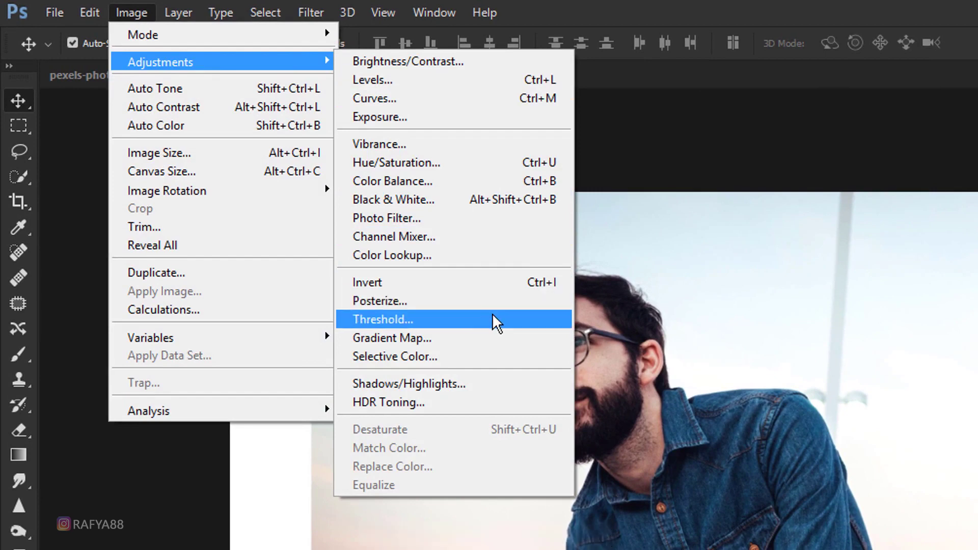
Step: Apply a Threshold smart filter at level 100 to Layer 1 copy
click(493, 315)
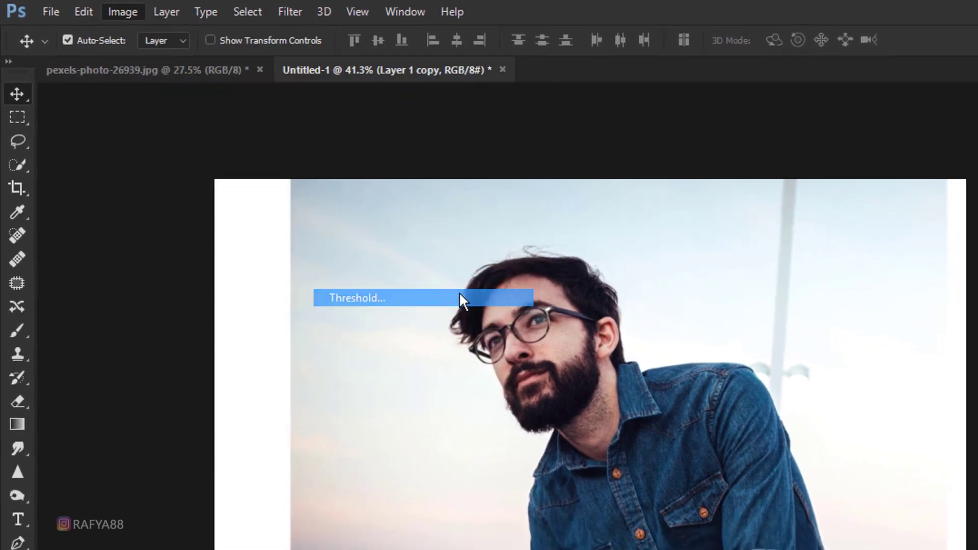
drag(680, 170, 591, 178)
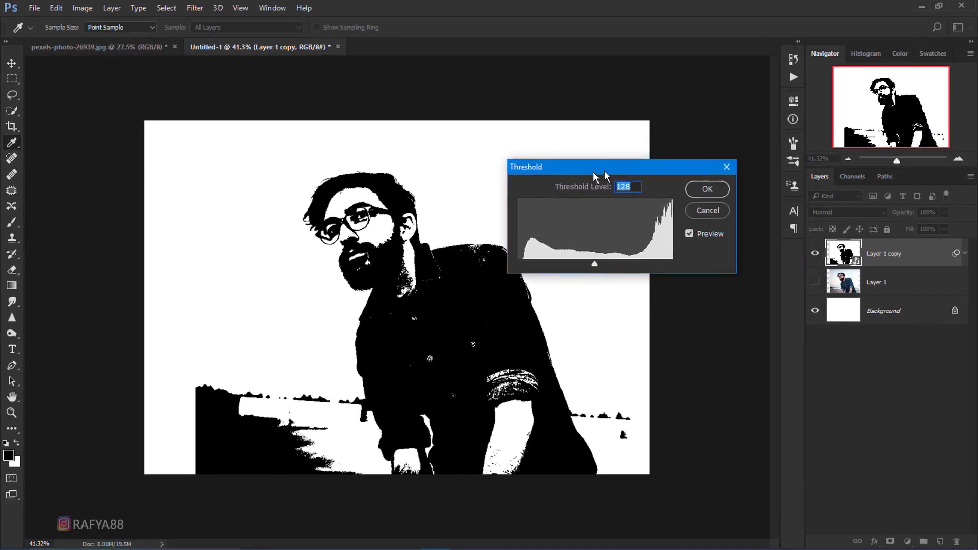
mouse_move(580, 267)
mouse_down()
mouse_move(549, 258)
mouse_move(565, 261)
mouse_up()
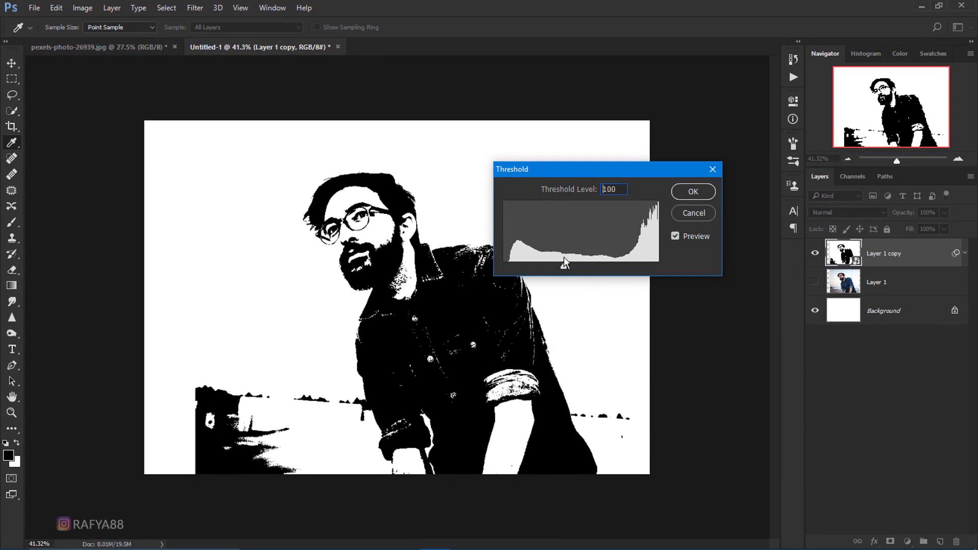
click(678, 195)
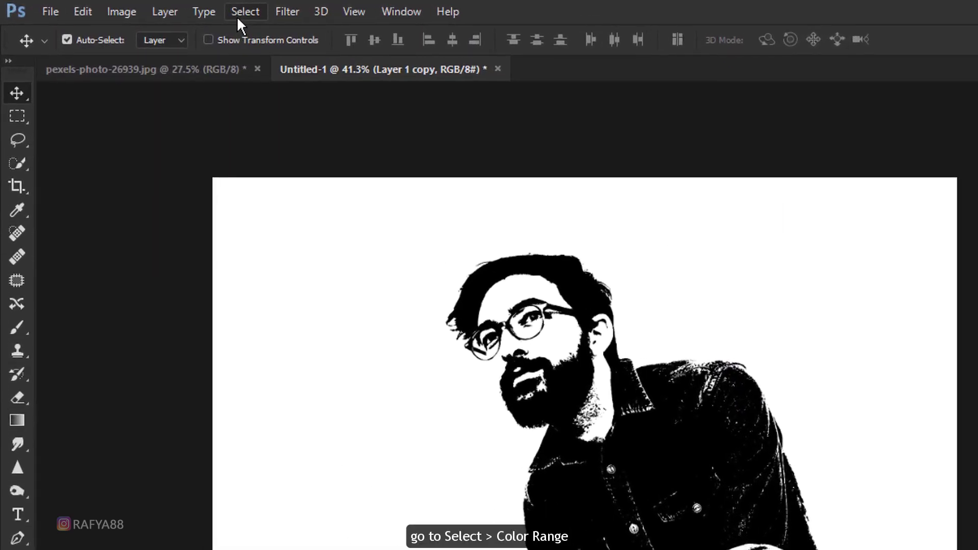
Step: Make a Color Range selection at fuzziness 77 and turn it into a layer mask on Layer 1 copy
click(238, 21)
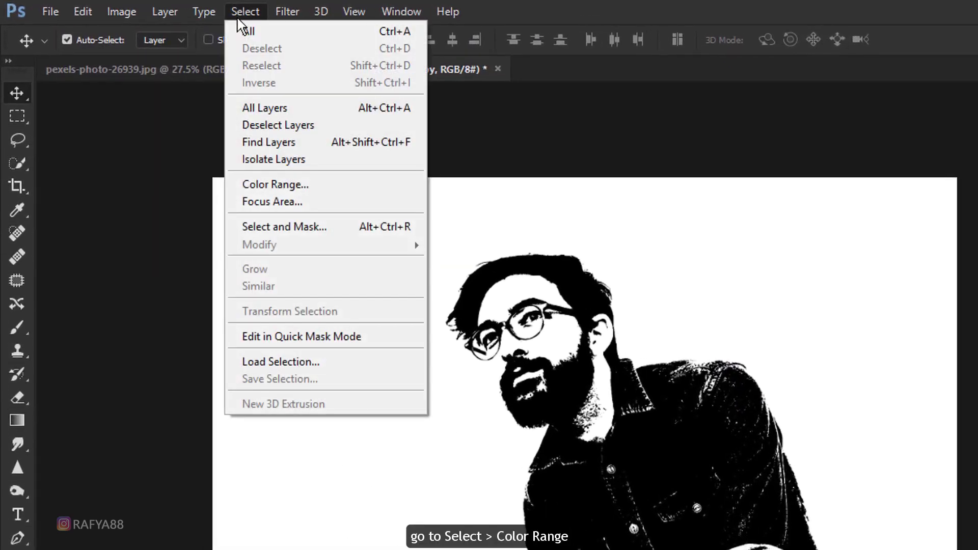
click(358, 188)
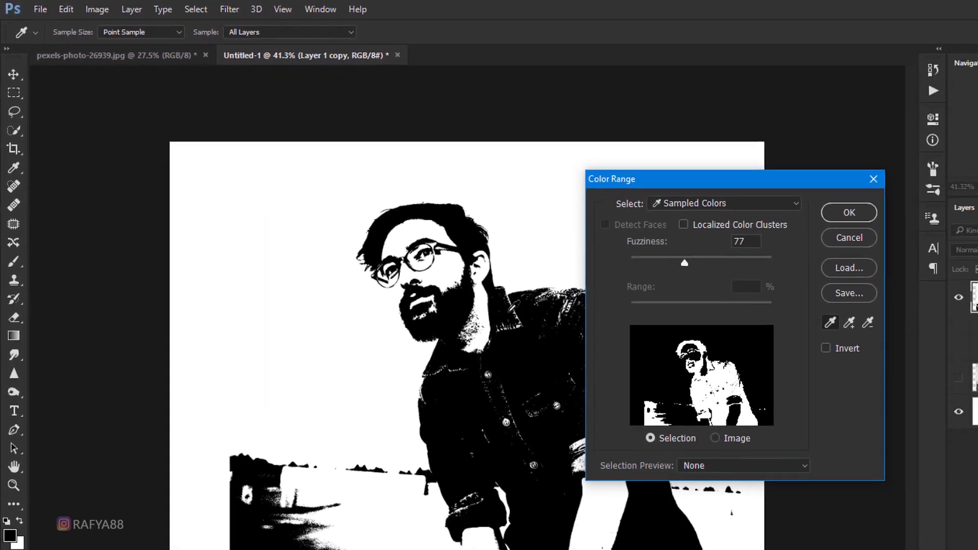
drag(674, 177, 632, 175)
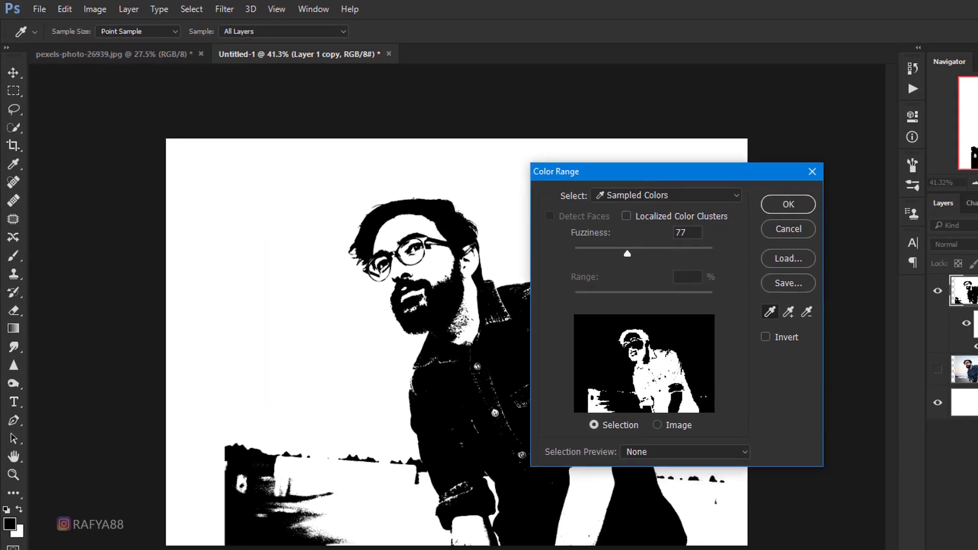
click(775, 209)
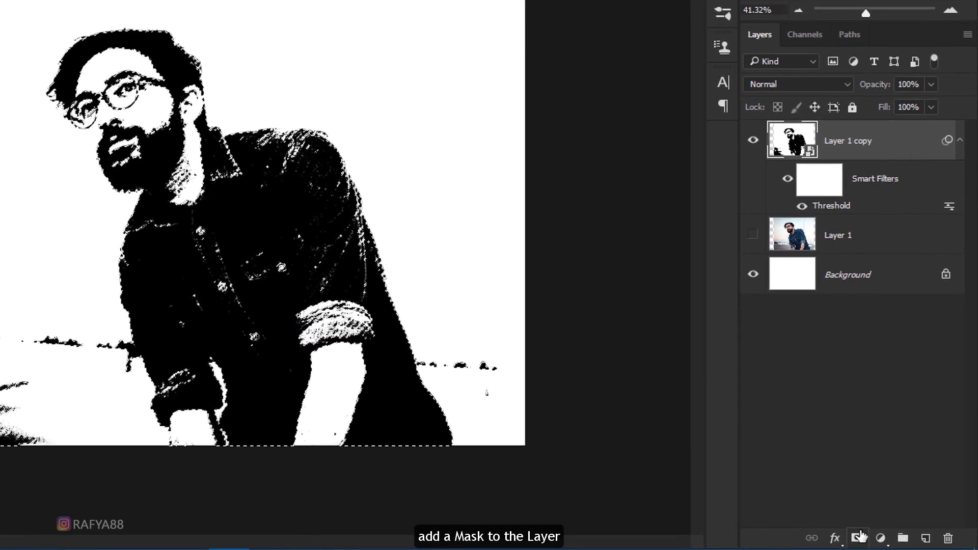
click(858, 537)
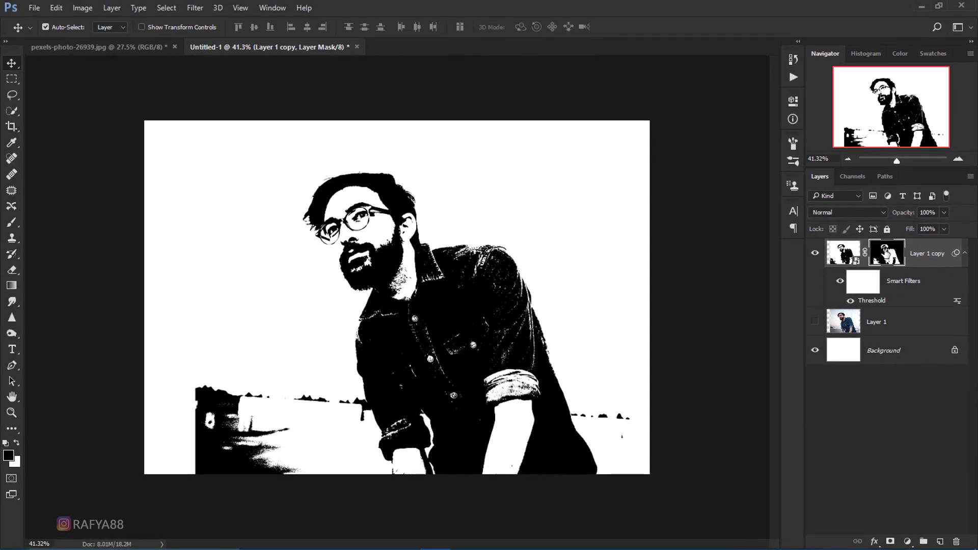
Step: Set up a small, hard round brush for painting on the mask
click(11, 224)
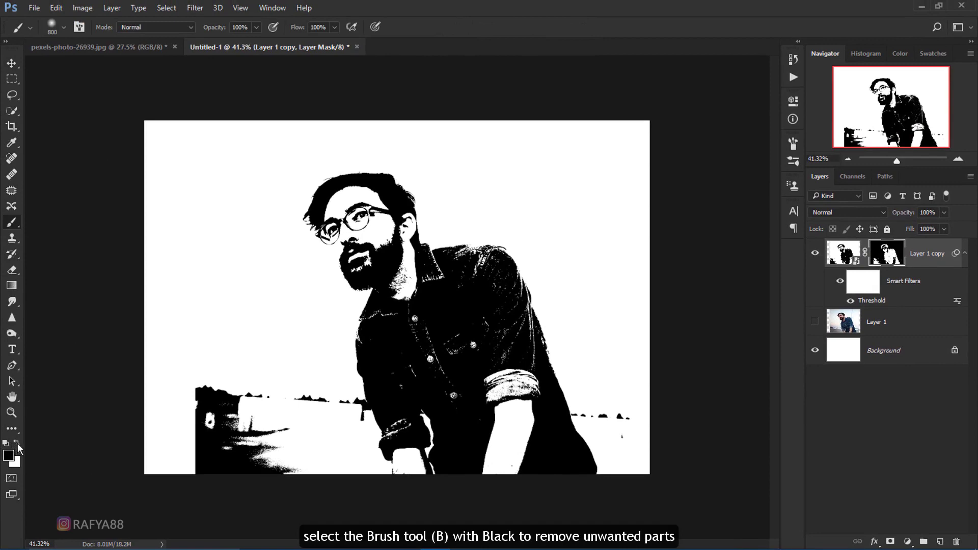
scroll(271, 393, up, 3)
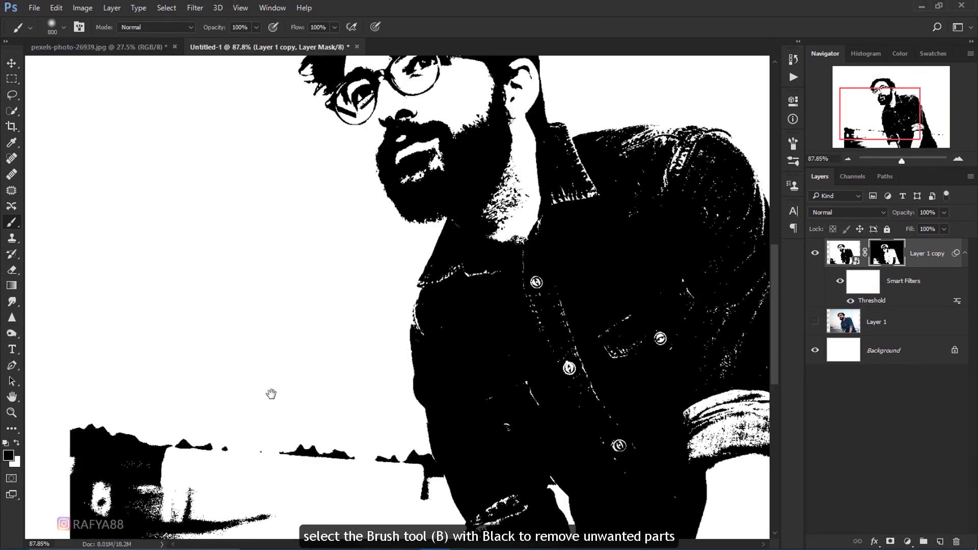
drag(271, 394, 271, 221)
scroll(267, 242, down, 1)
right_click(429, 270)
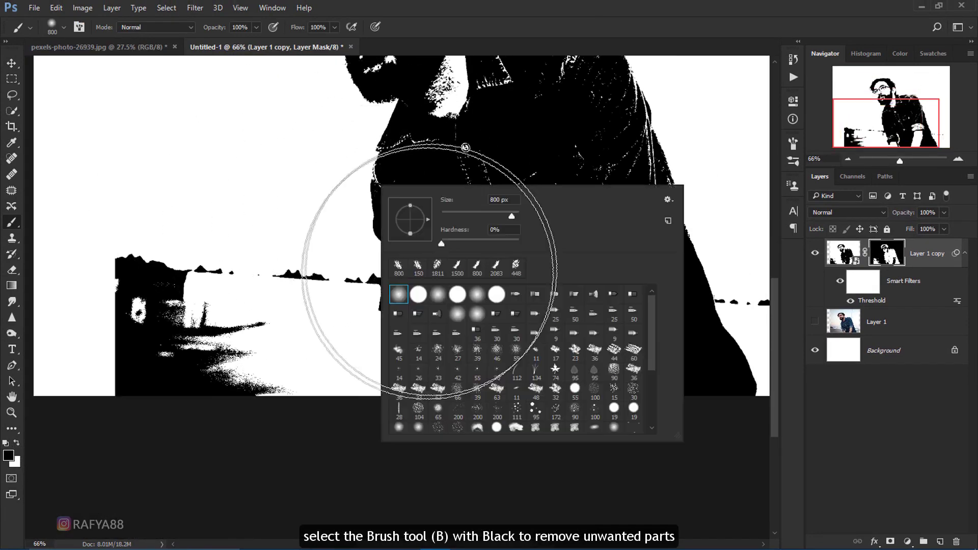
mouse_move(460, 213)
mouse_down()
mouse_move(477, 245)
mouse_move(504, 246)
mouse_move(495, 243)
mouse_up()
click(420, 301)
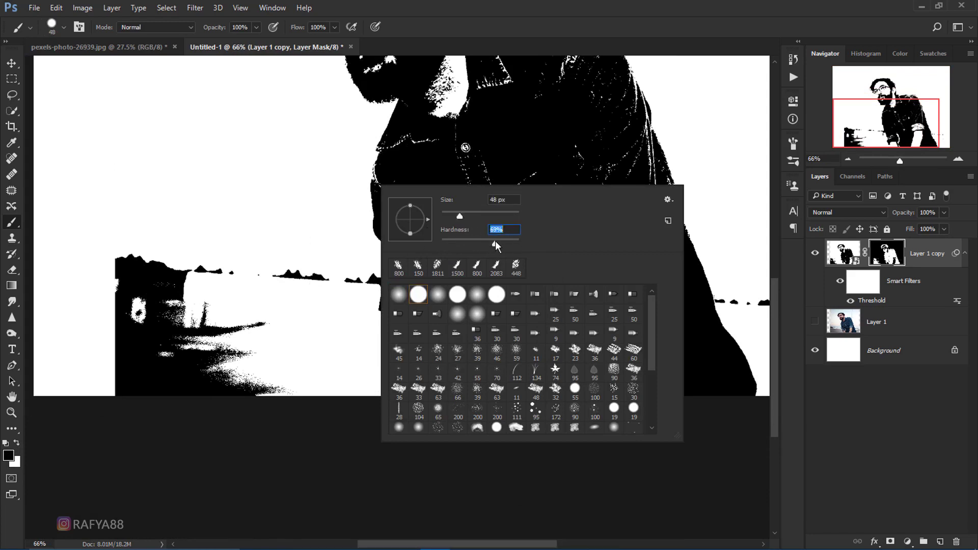
key(Return)
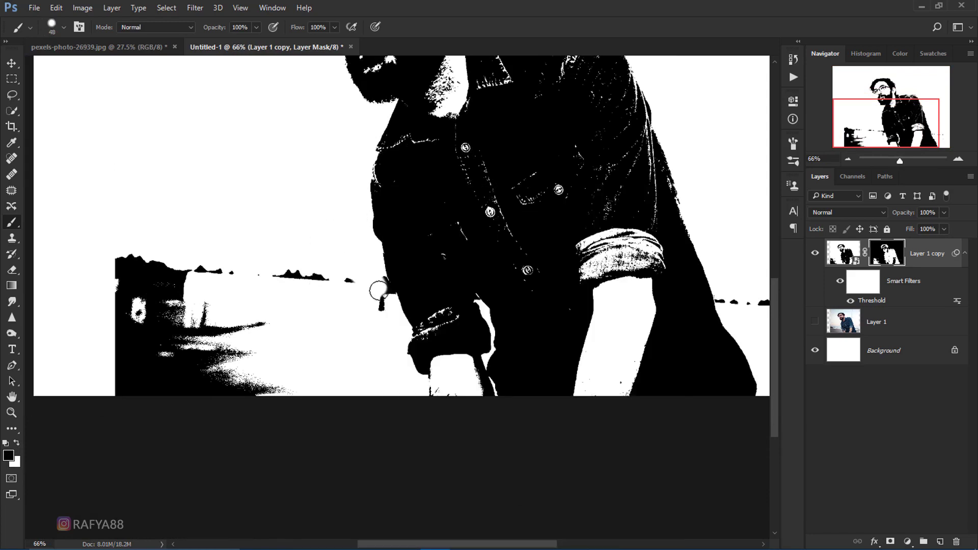
Step: Paint black on the mask over the stray speck and the dark lower-left patch
scroll(380, 303, up, 2)
key(bracketleft)
key(bracketleft)
key(bracketleft)
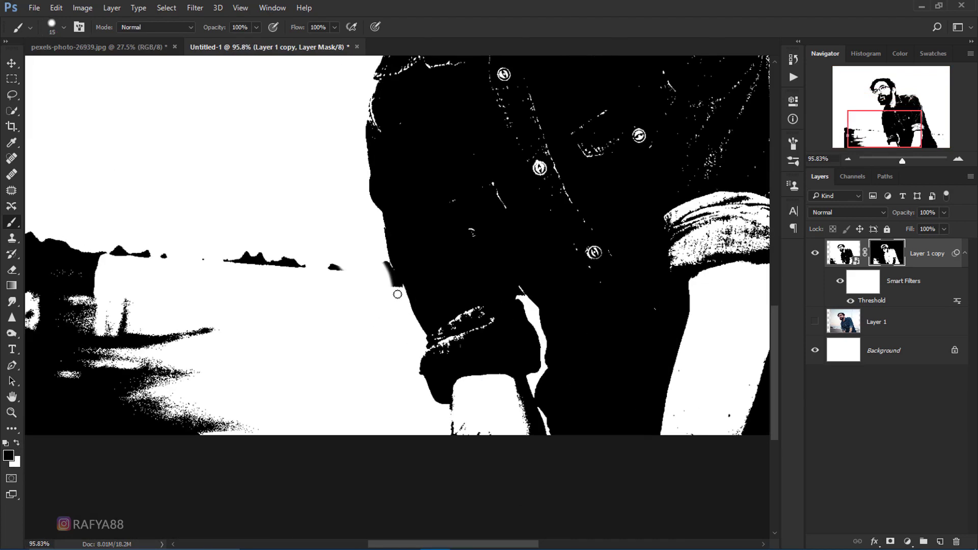
drag(399, 286, 371, 290)
scroll(372, 291, down, 3)
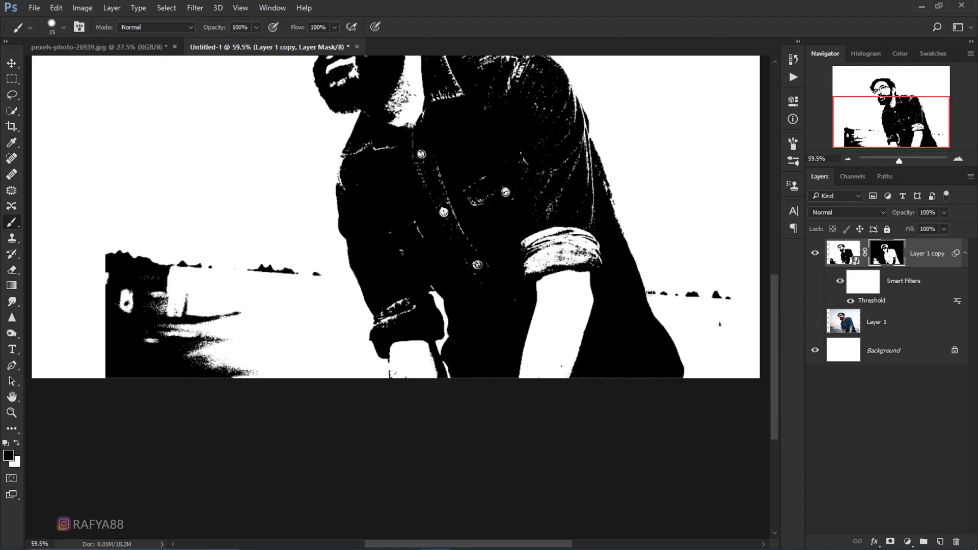
scroll(722, 321, down, 1)
key(bracketright)
key(bracketright)
key(bracketright)
scroll(327, 437, down, 1)
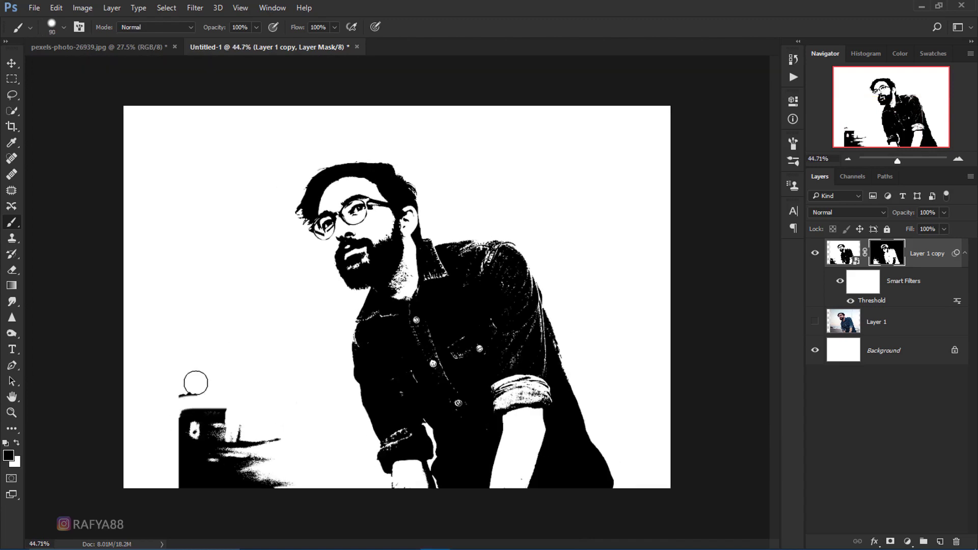
drag(192, 383, 258, 430)
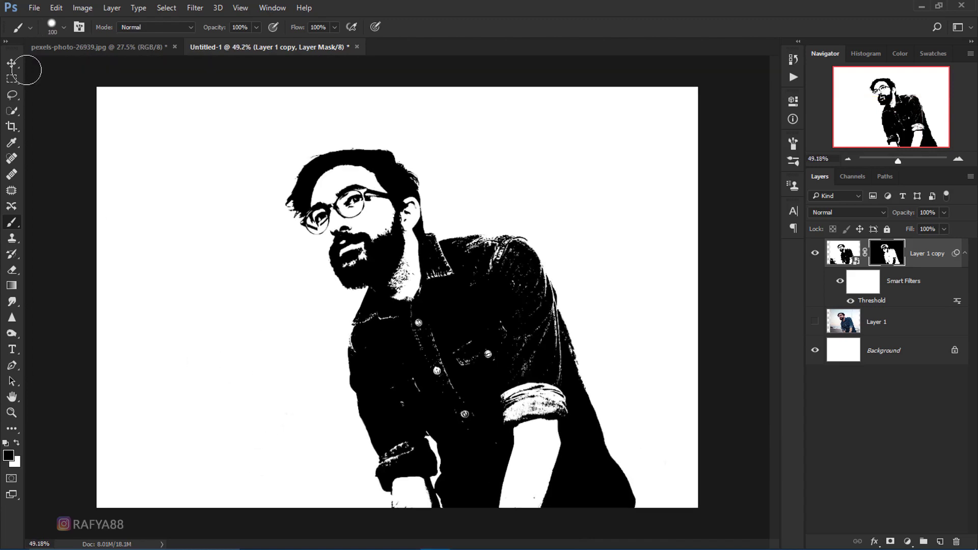
Step: Add a new layer group named 'brush' directly above the Background layer
click(915, 355)
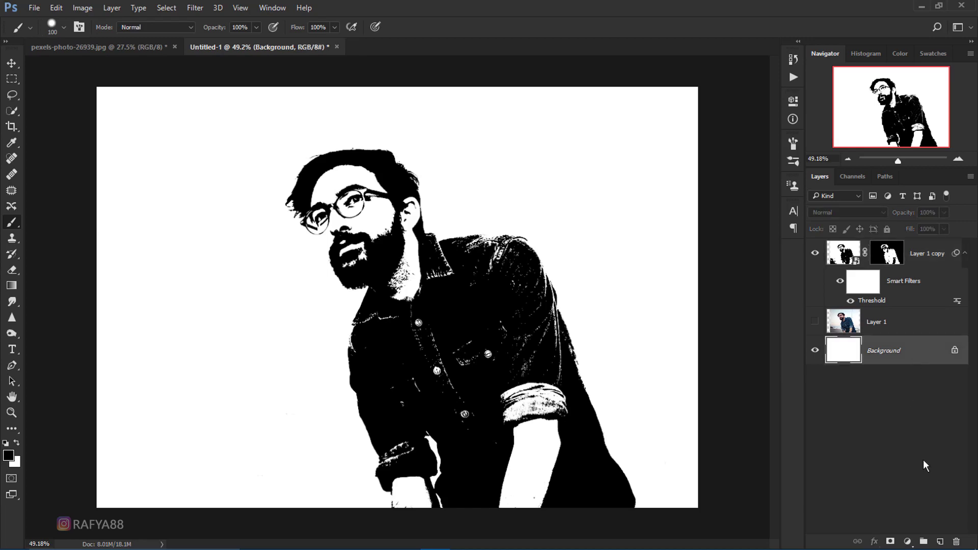
click(920, 541)
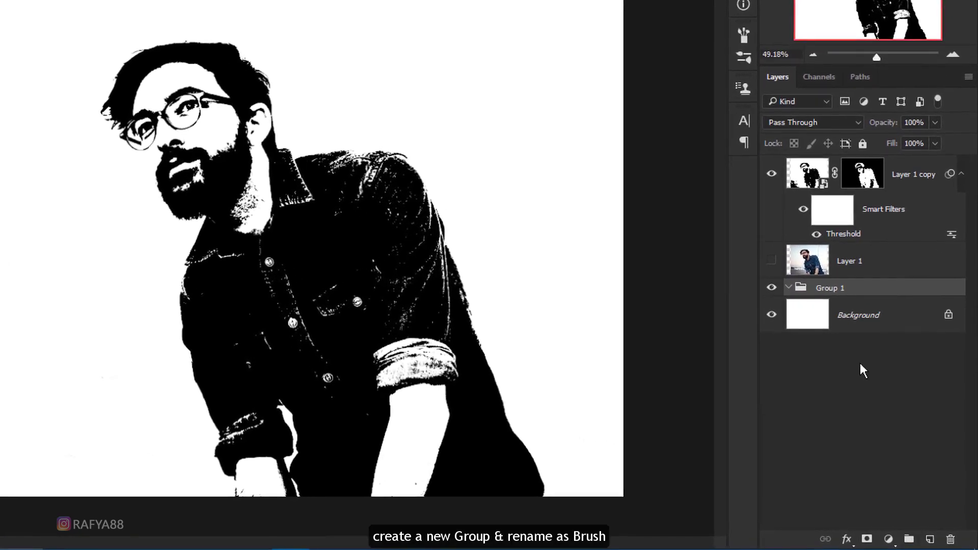
double_click(853, 329)
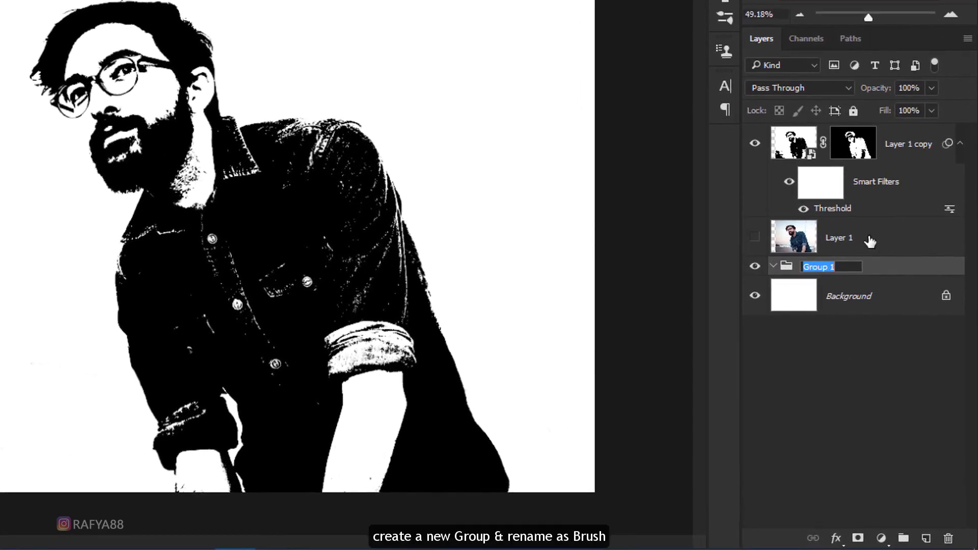
text(brush)
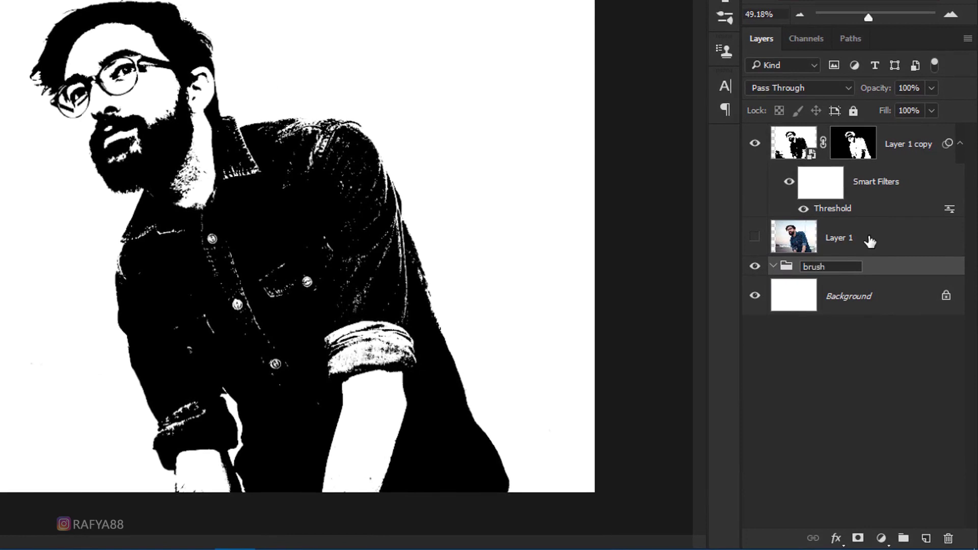
key(Return)
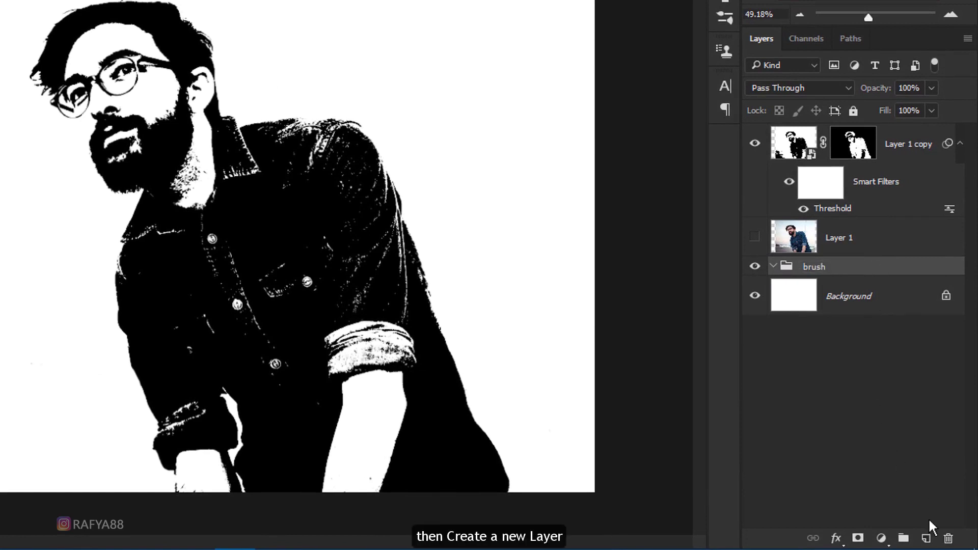
Step: Add Layer 2 in the brush group and set brush tip 2035 at 1102 px
click(927, 539)
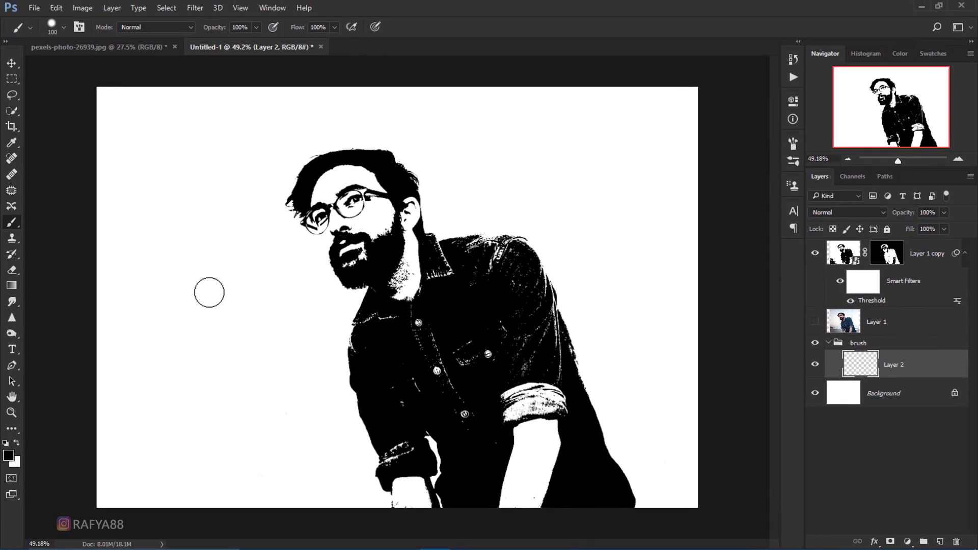
right_click(339, 181)
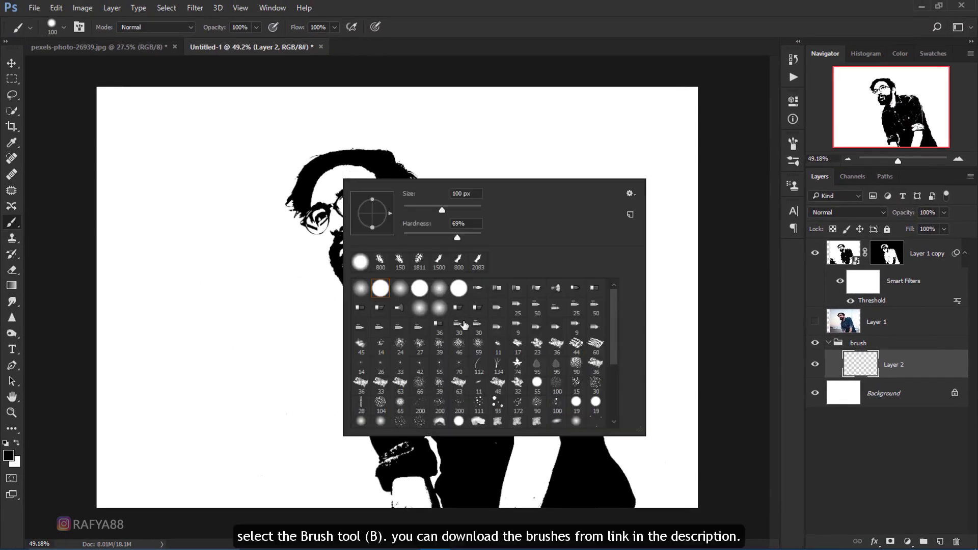
drag(617, 333, 619, 413)
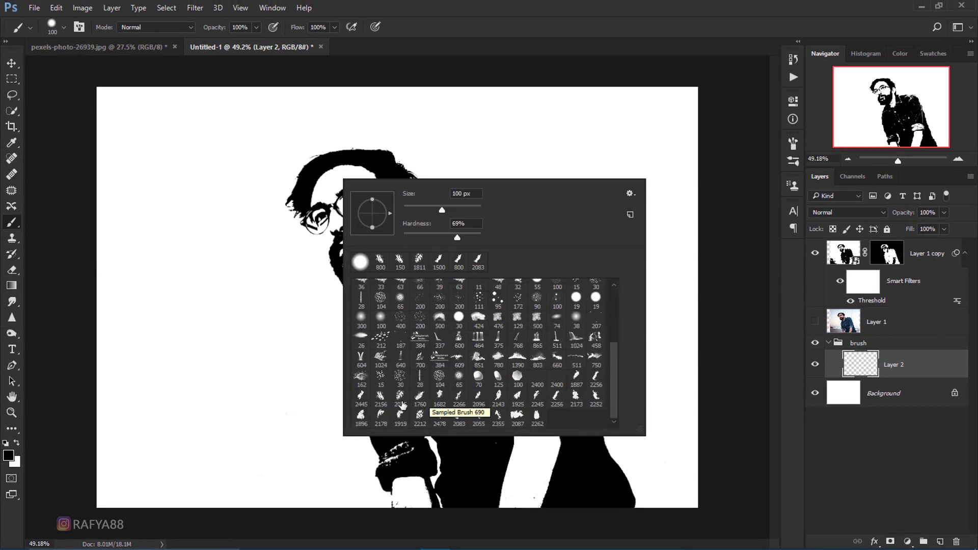
click(381, 397)
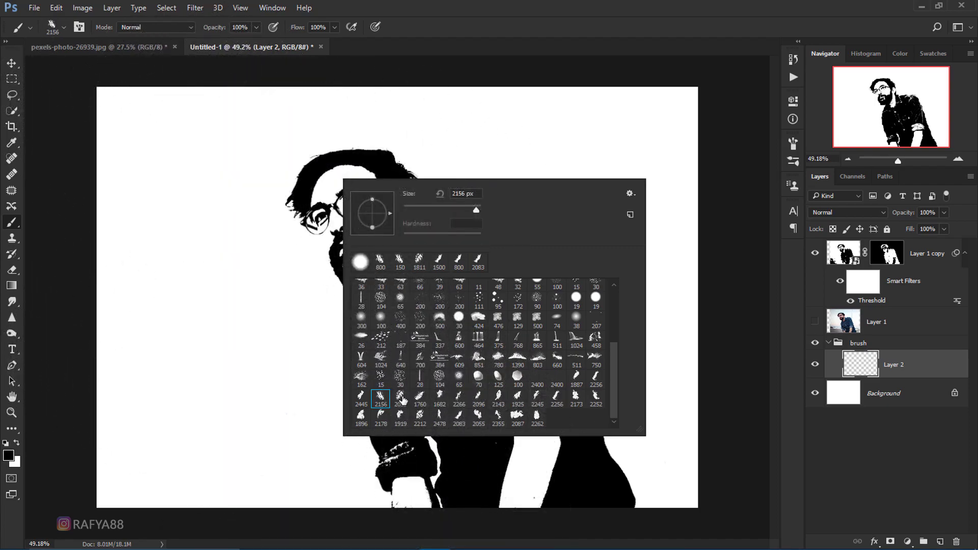
click(401, 398)
drag(476, 206, 474, 206)
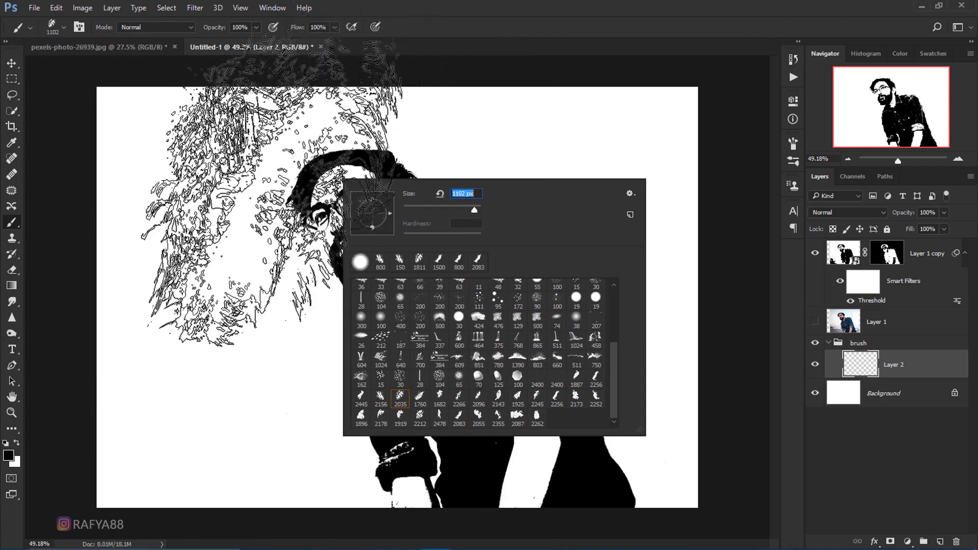
click(6, 445)
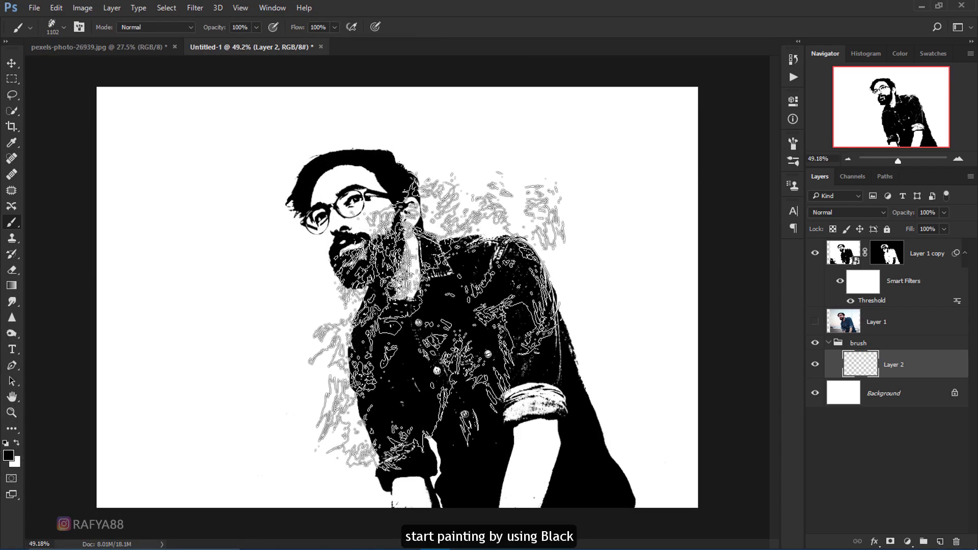
Step: Rotate the brush tip and stamp grey strokes around the man's shoulder
right_click(556, 324)
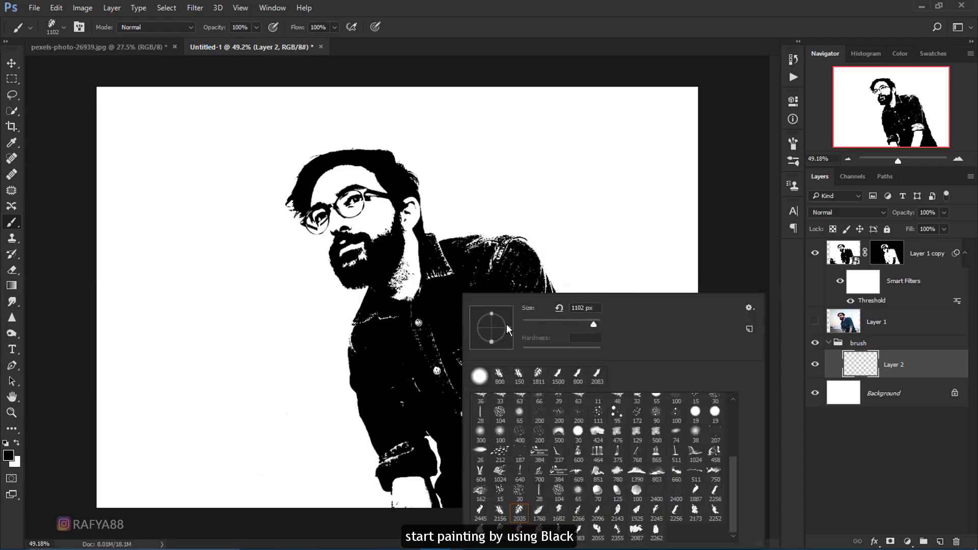
drag(507, 329, 483, 320)
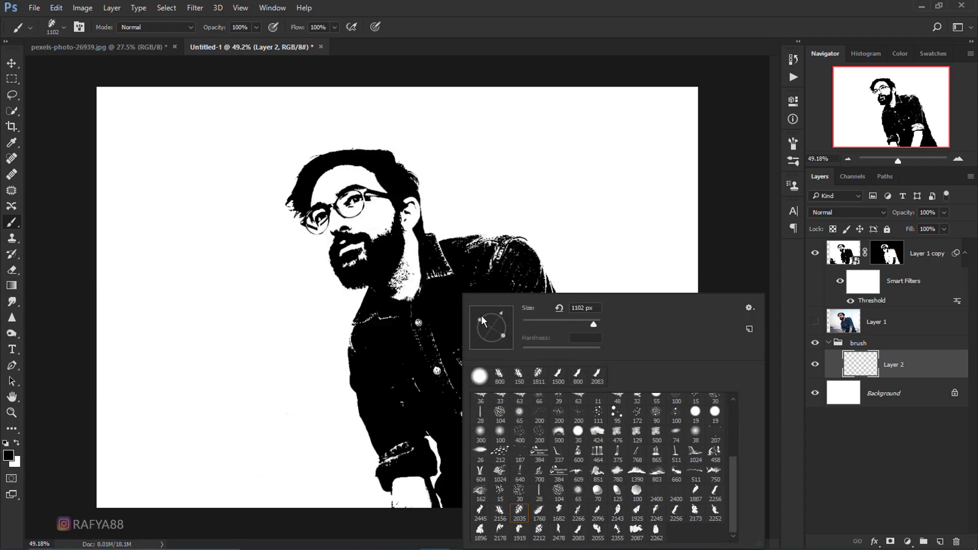
click(576, 29)
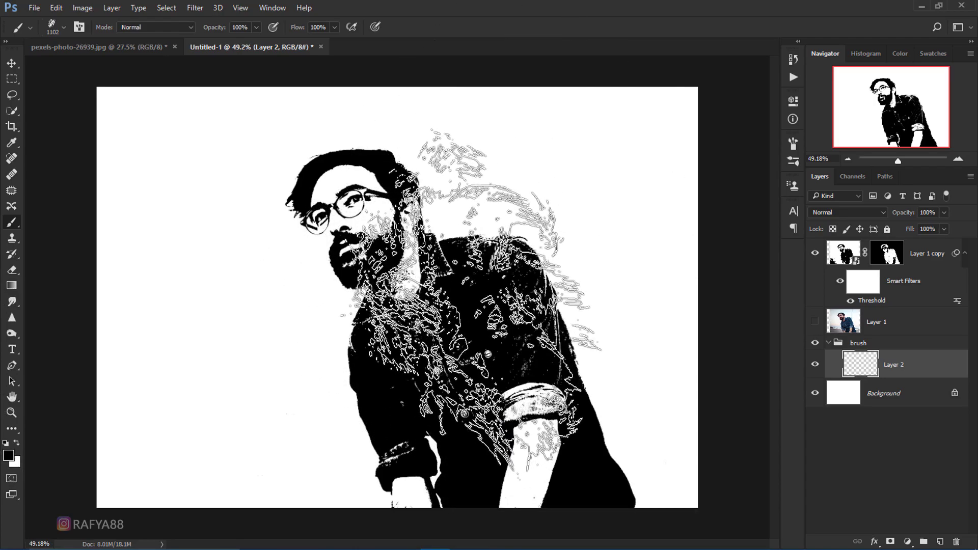
click(470, 303)
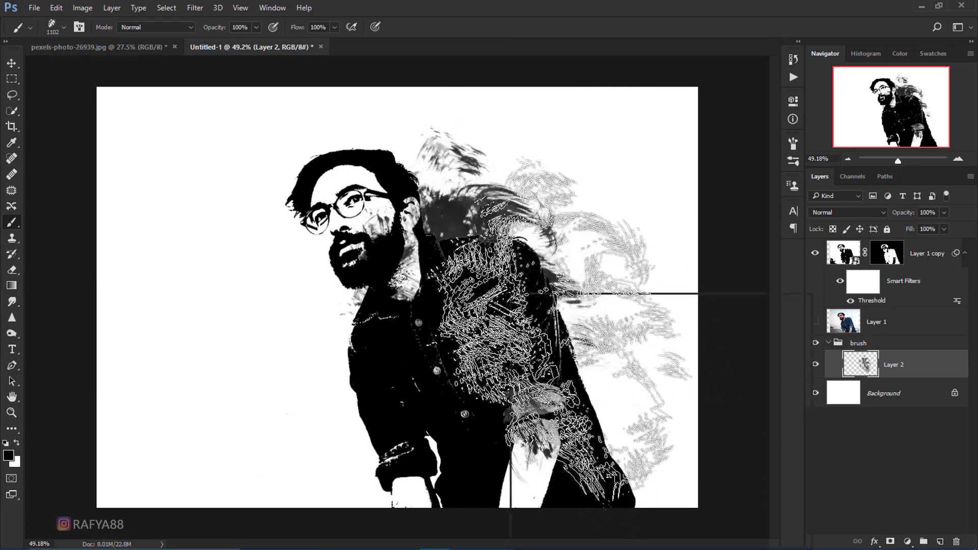
Step: Stamp a large stroke across the portrait with brush tip 2156, then set Layer 2 opacity to 20%
right_click(512, 296)
drag(551, 320, 552, 336)
click(482, 306)
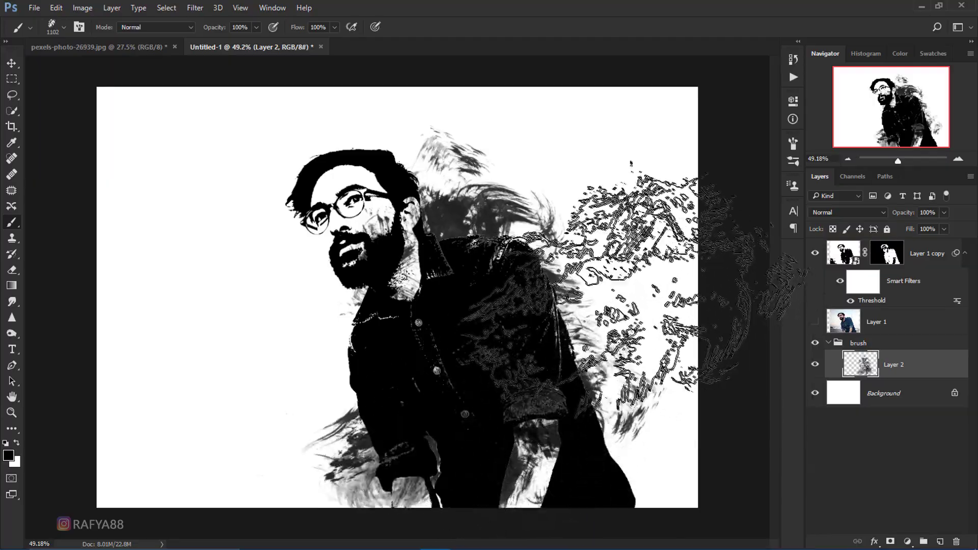
right_click(479, 300)
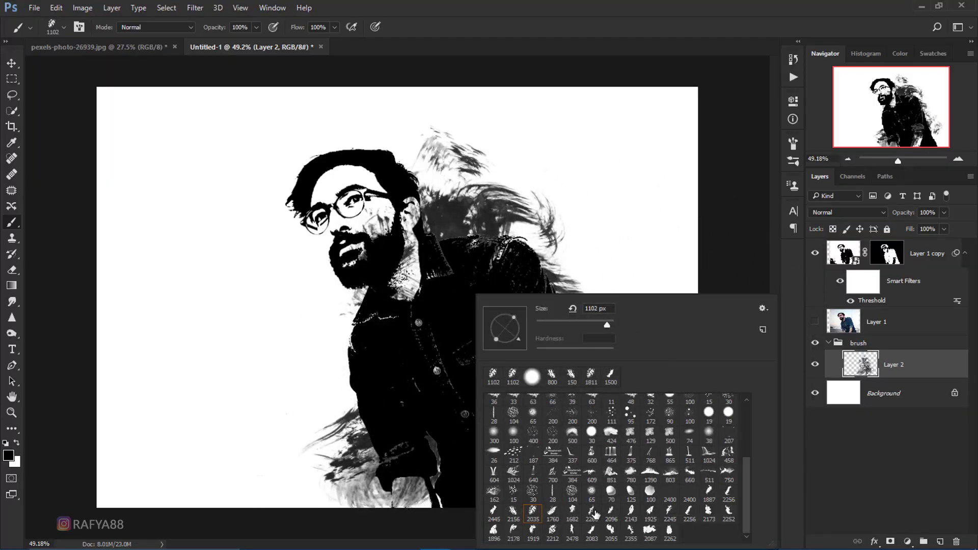
click(513, 511)
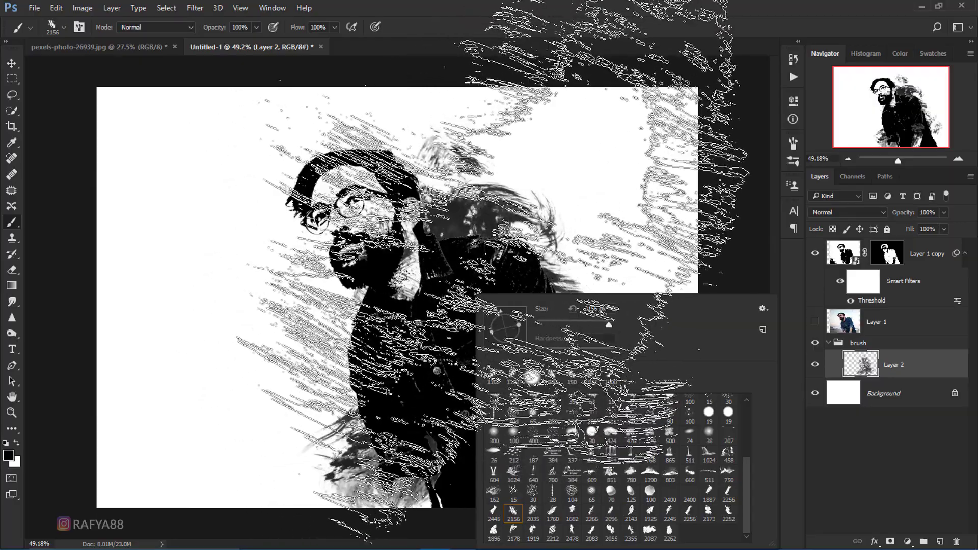
click(489, 265)
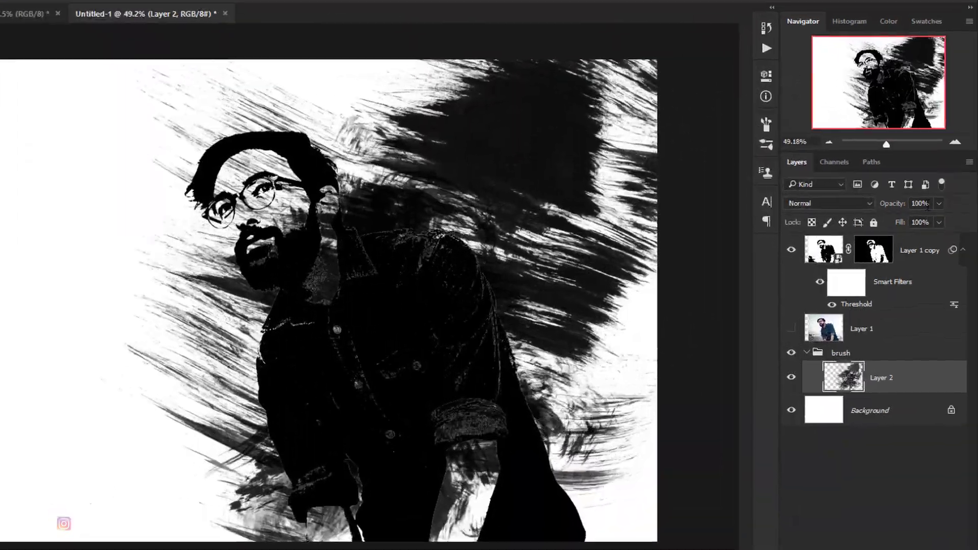
click(928, 213)
text(20)
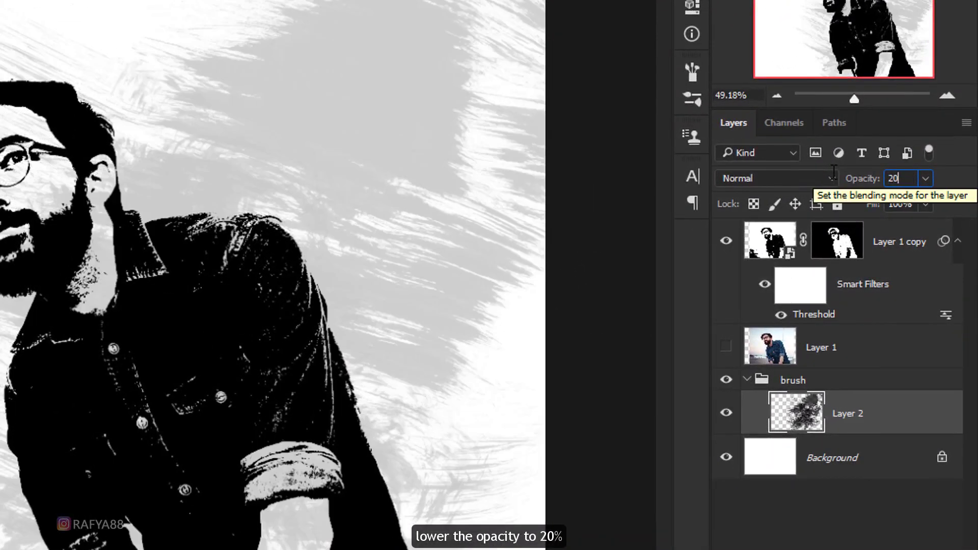
key(Return)
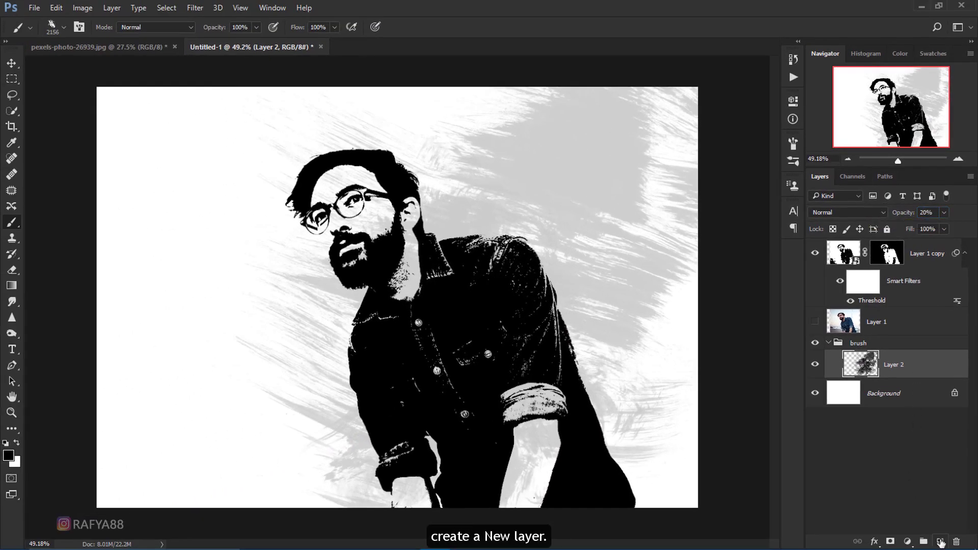
Step: Add Layer 3 and stamp grey marks with the 1760 px brush tip
click(940, 542)
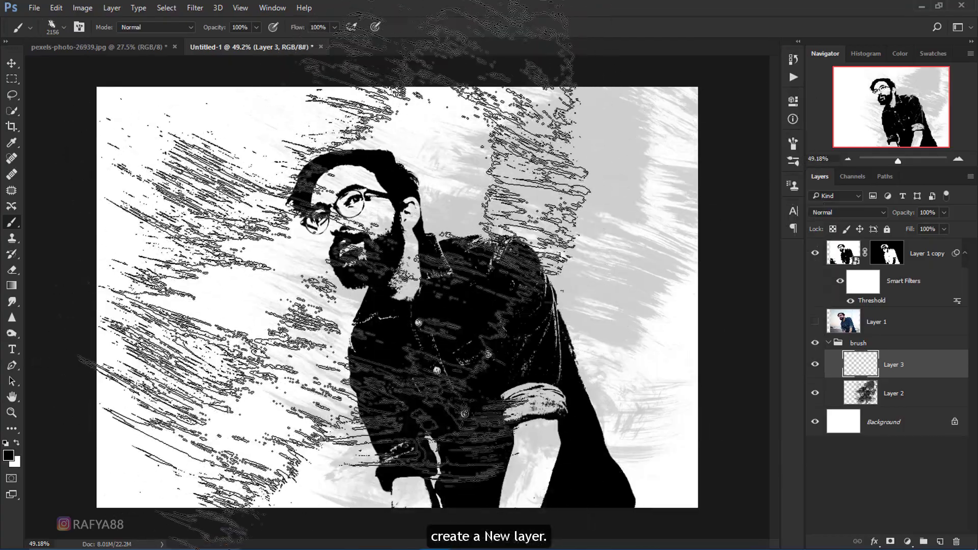
right_click(436, 402)
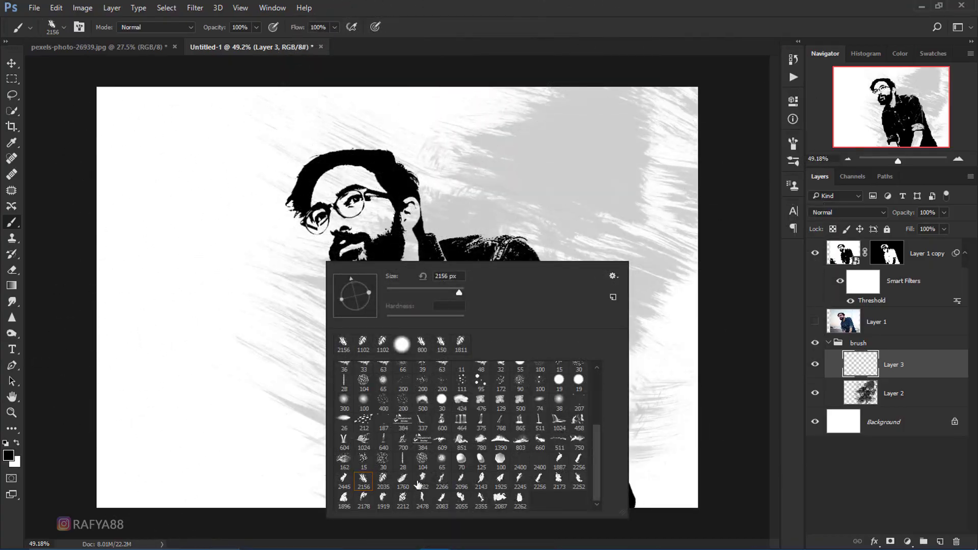
click(399, 482)
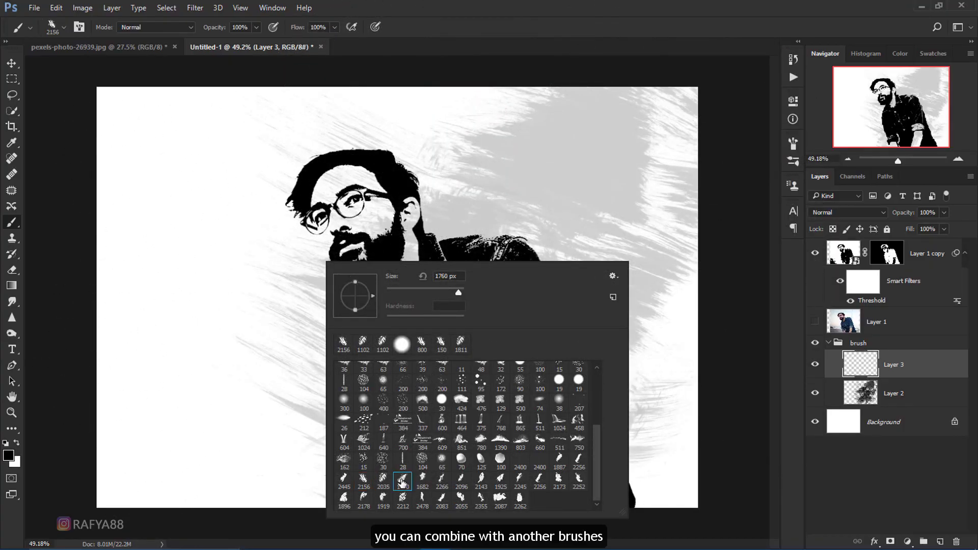
click(525, 10)
click(581, 336)
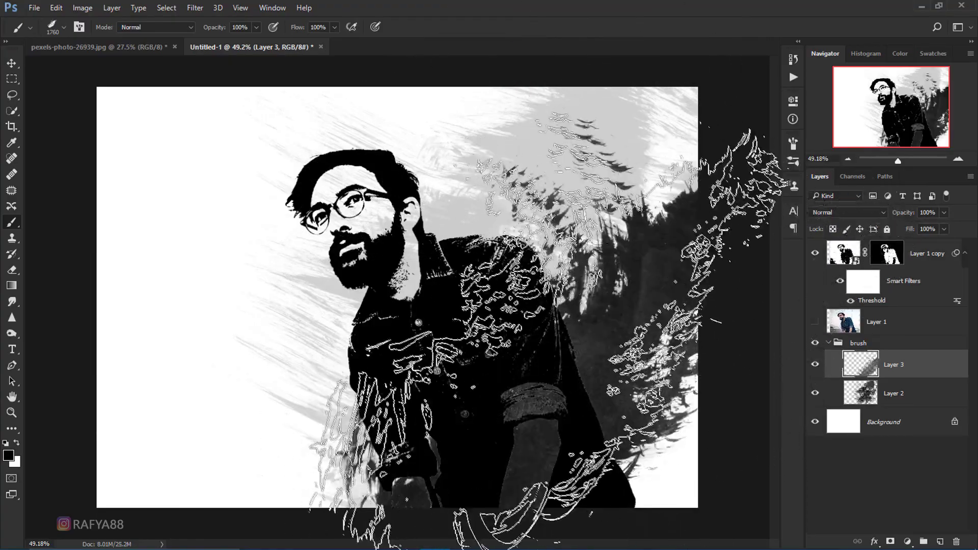
Step: Stamp more darker grassy marks behind the figure and set Layer 3 opacity to 35%
right_click(541, 296)
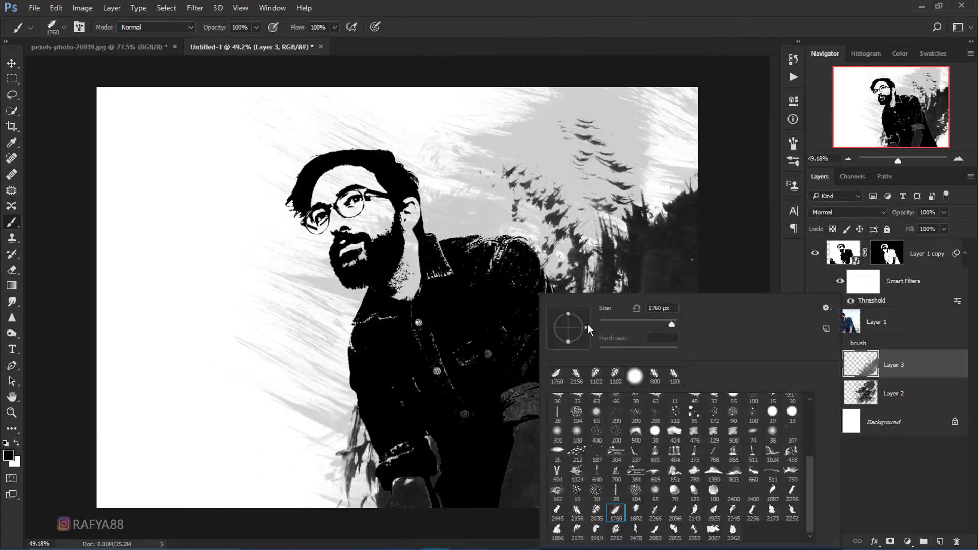
key(Escape)
click(591, 443)
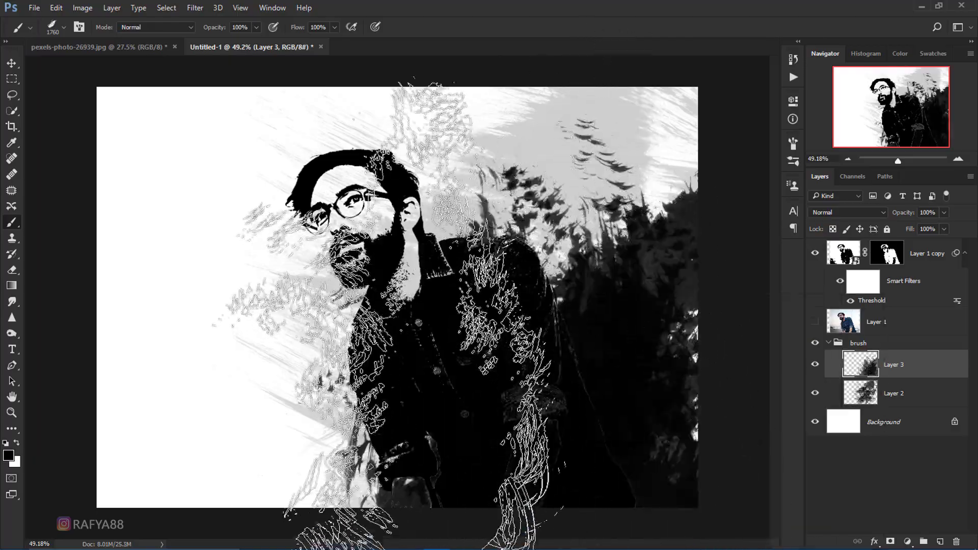
right_click(433, 295)
key(Escape)
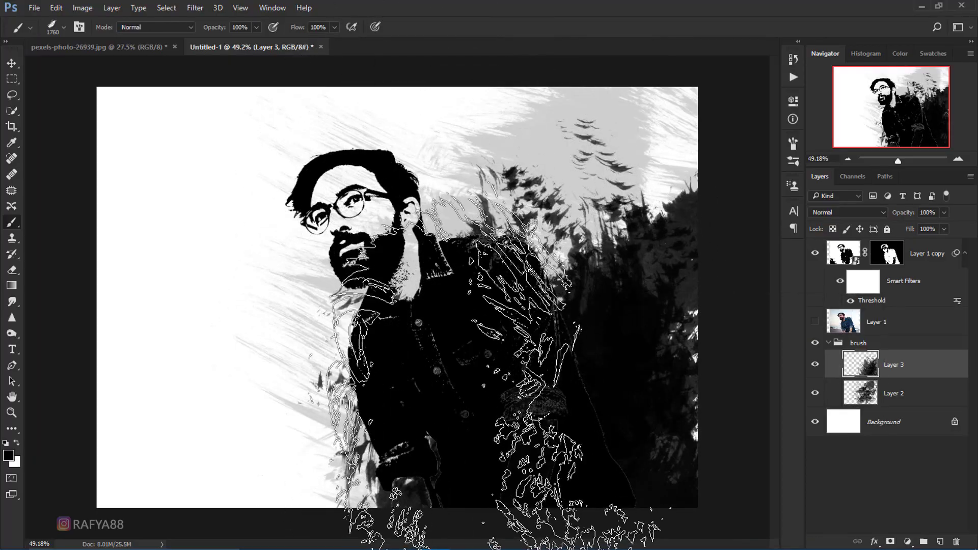
click(612, 295)
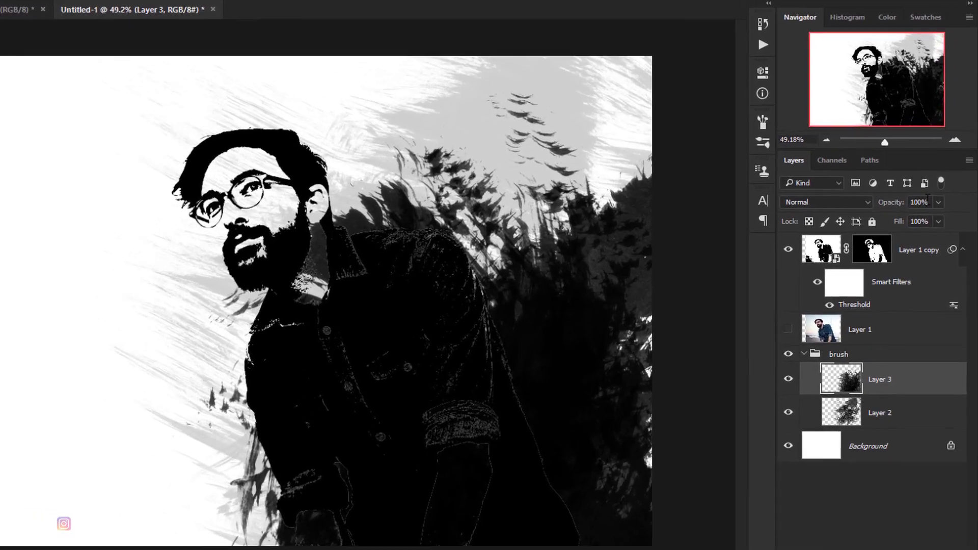
text(3)
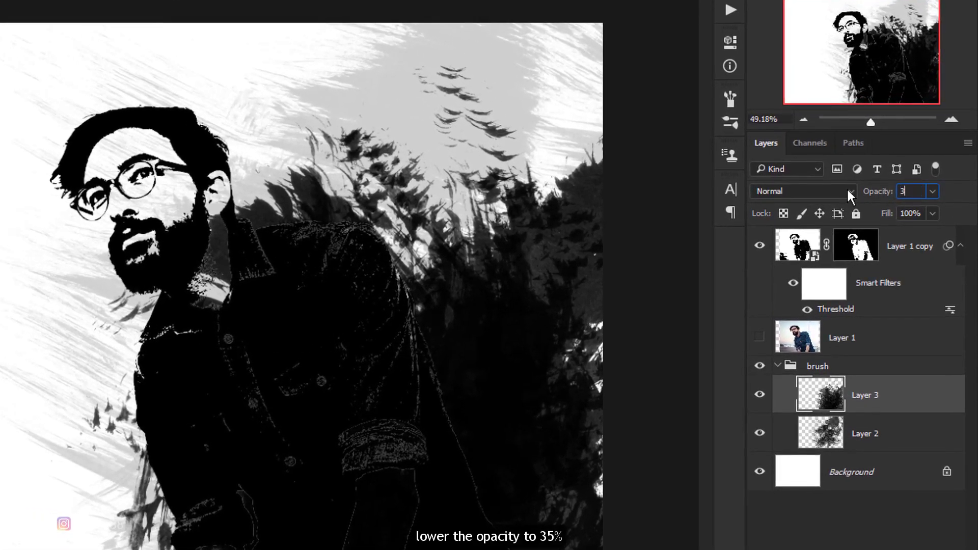
text(5)
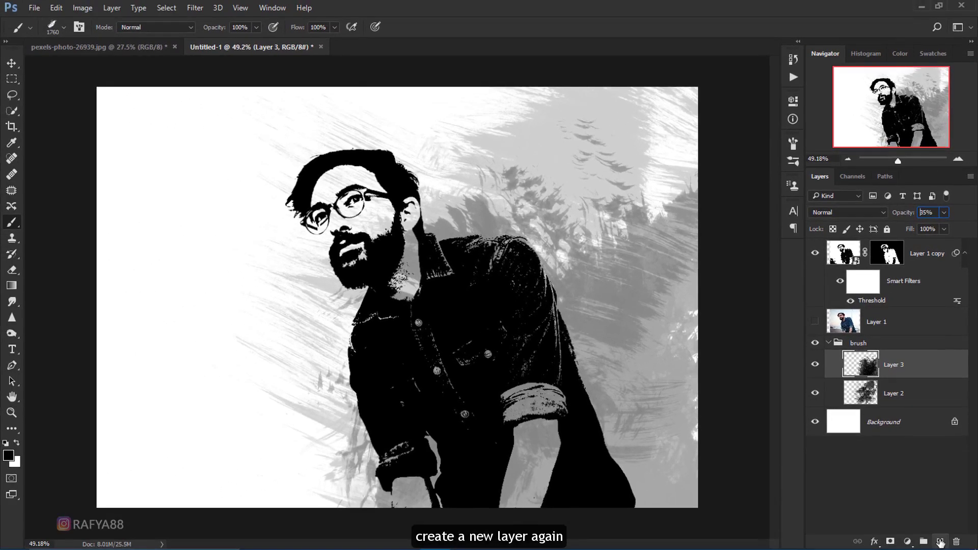
Step: Add Layer 4 and stamp a large black mark at the bottom-left with a 1600 px brush
click(940, 543)
right_click(530, 356)
click(704, 531)
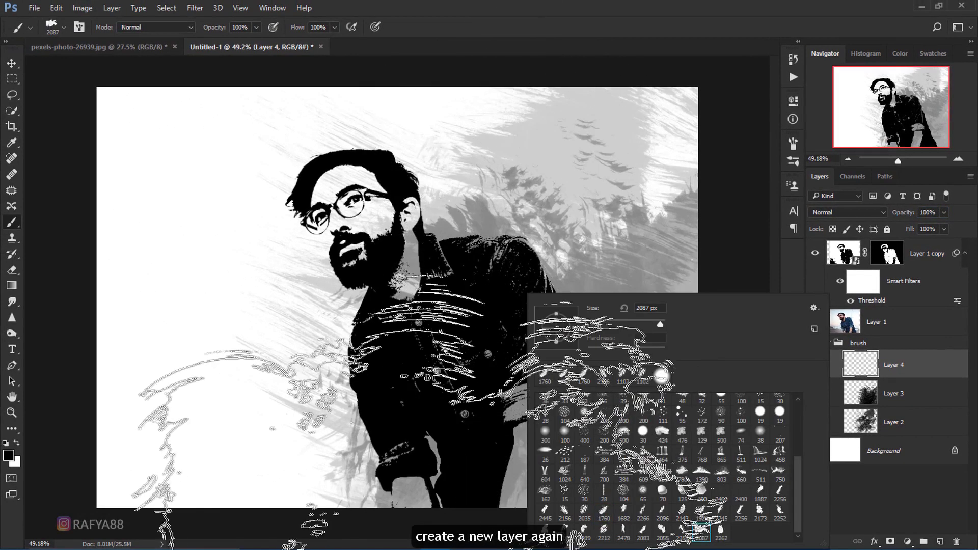
key(Return)
click(344, 458)
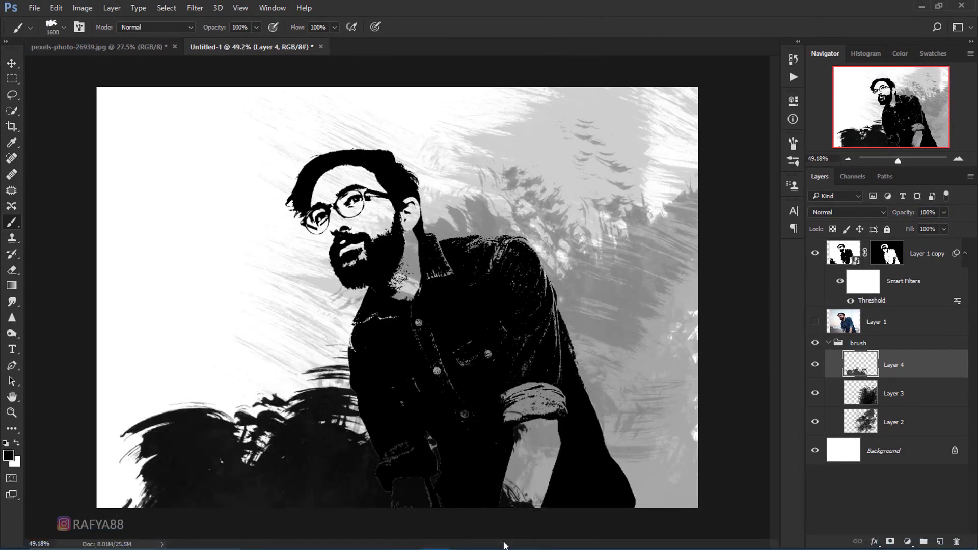
Step: Stamp a dark mark on the right with brush 2252 resized to 2000 px, then set Layer 4 opacity to 50%
right_click(459, 408)
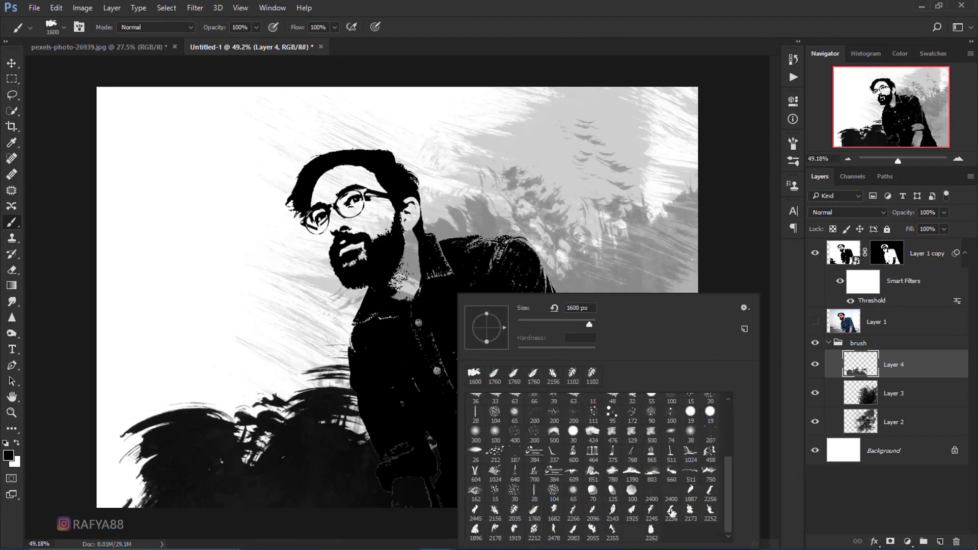
click(711, 509)
drag(590, 324, 585, 324)
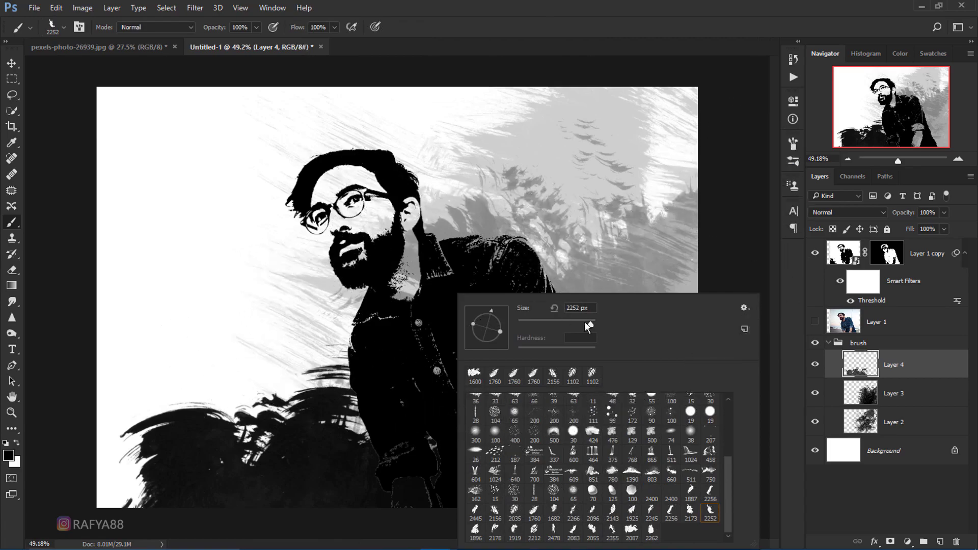
key(Return)
click(733, 388)
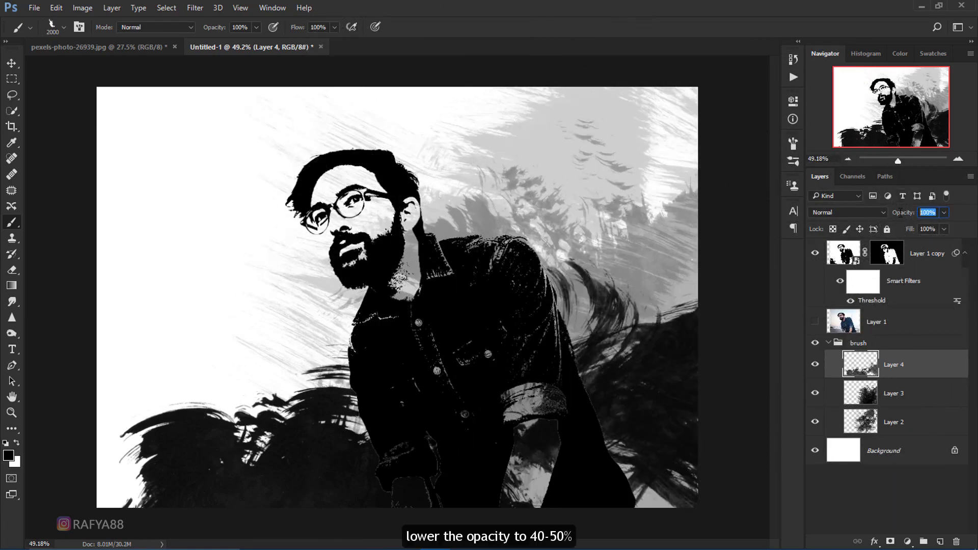
text(50)
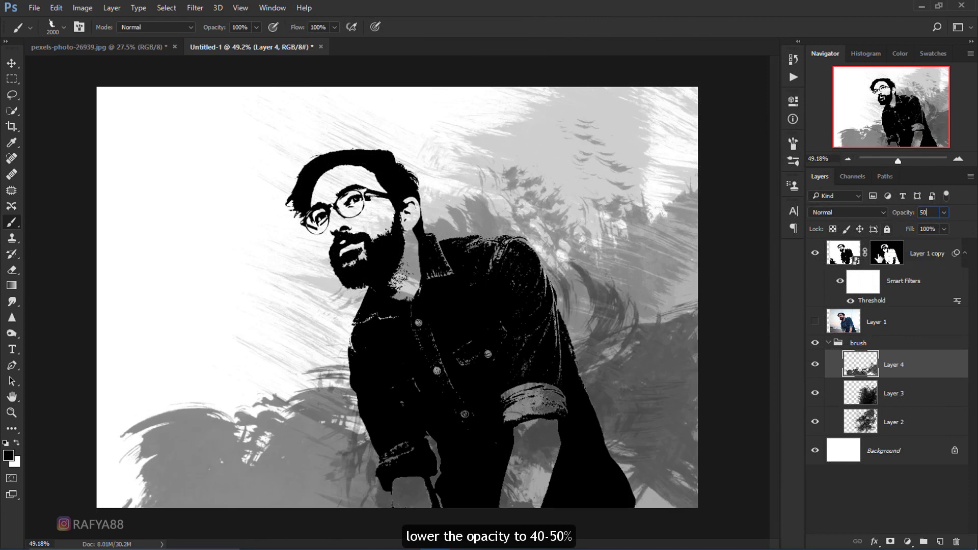
text(4)
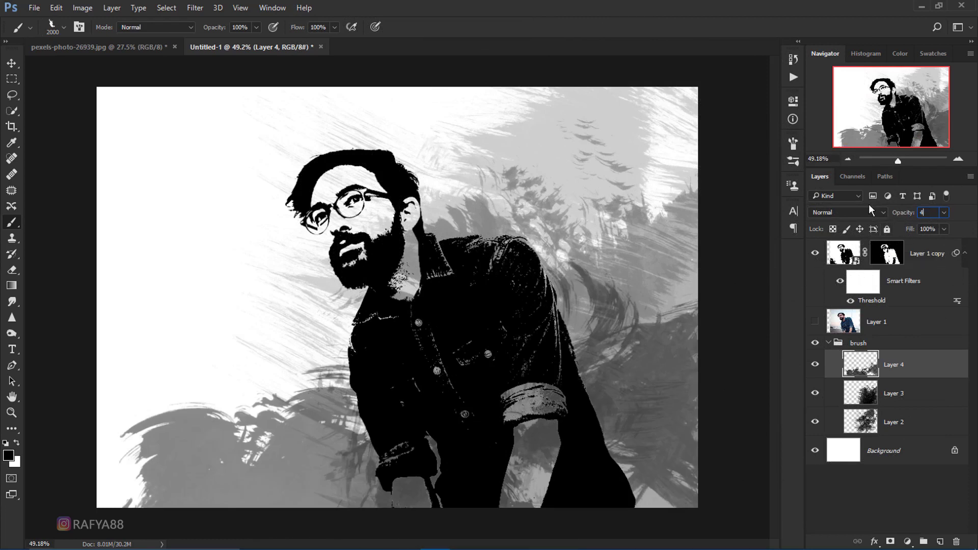
text(5)
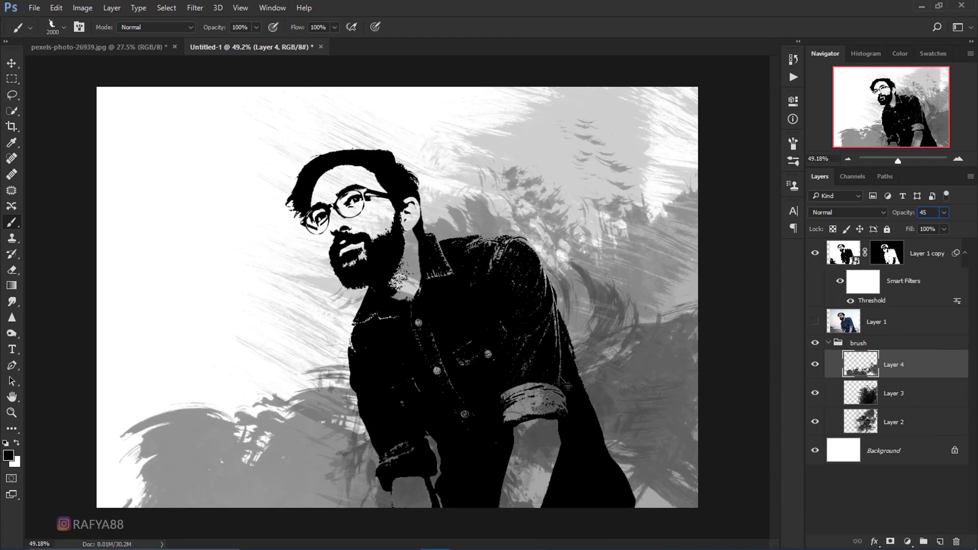
Step: Free-transform Layer 4's strokes, rotating them slightly and moving them into a new position
key(ctrl+t)
scroll(397, 296, down, 2)
drag(632, 459, 626, 489)
drag(443, 301, 469, 337)
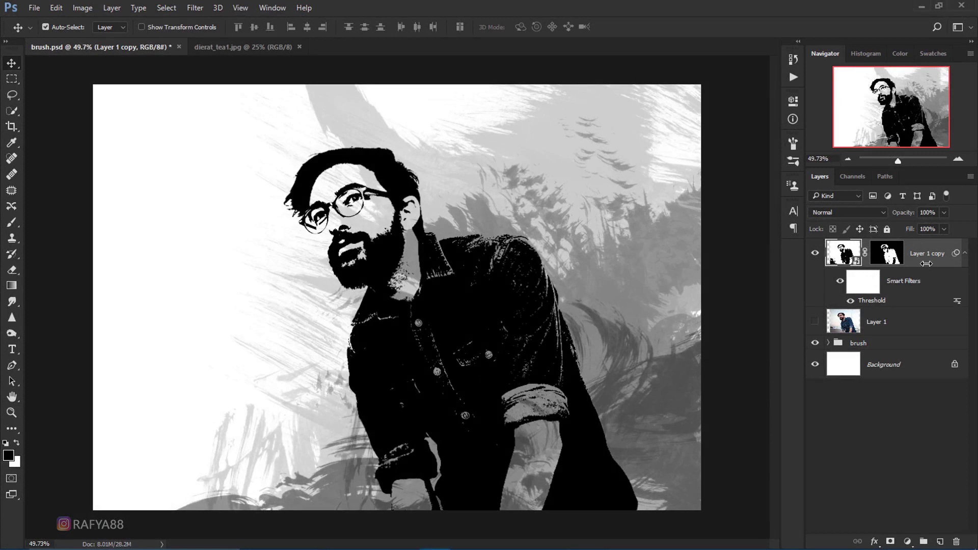
Step: Show colour Layer 1, move it above Layer 1 copy, and add an inverted black mask
click(905, 324)
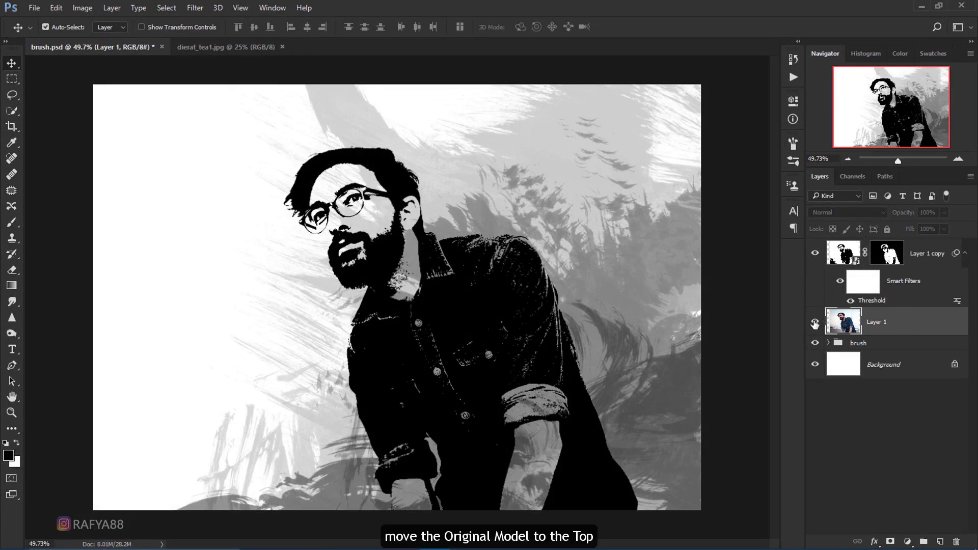
click(815, 323)
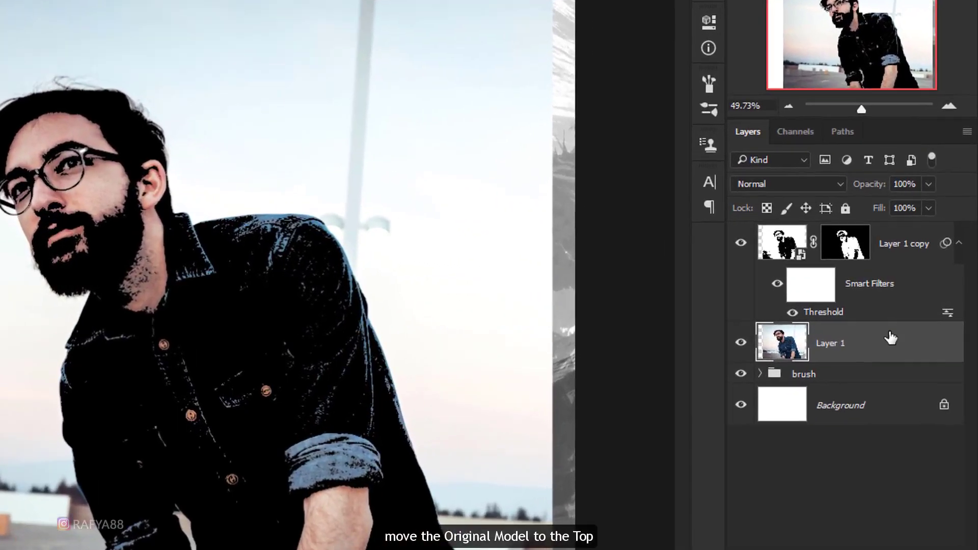
drag(890, 337, 815, 227)
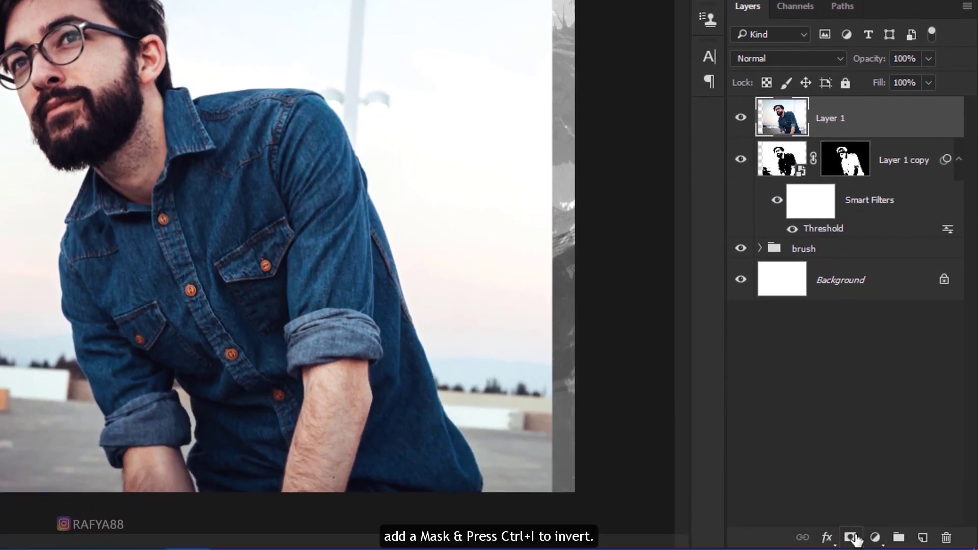
click(849, 536)
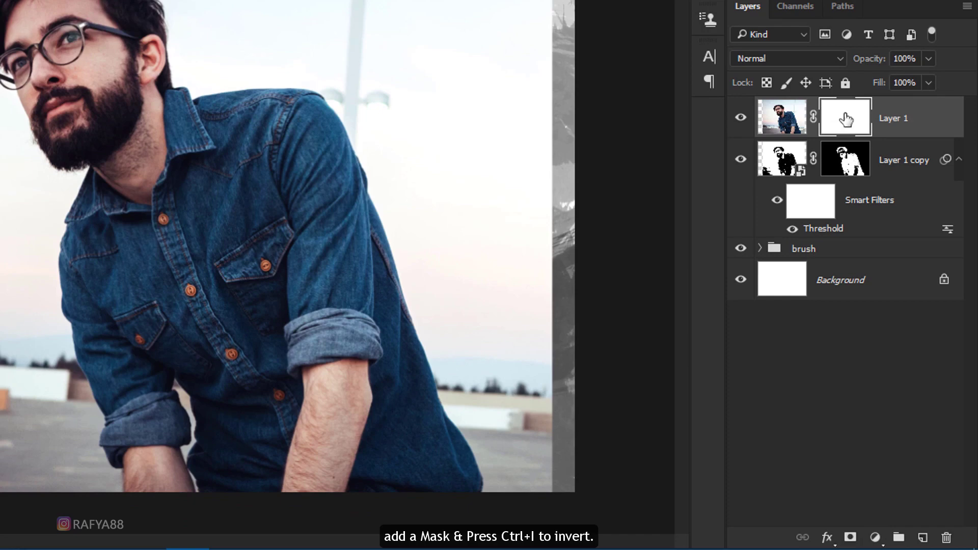
key(ctrl+i)
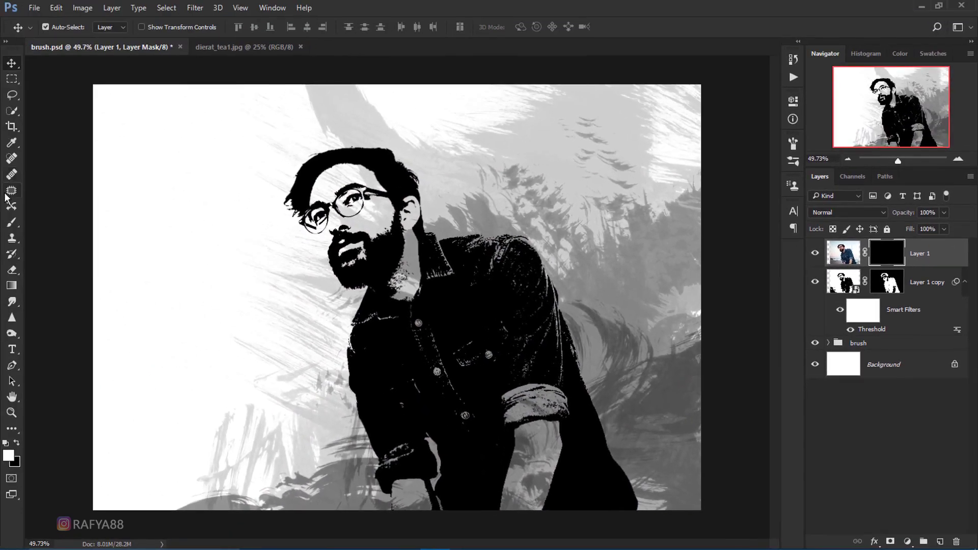
Step: Select the 1919 textured brush preset at 385 px size
click(12, 223)
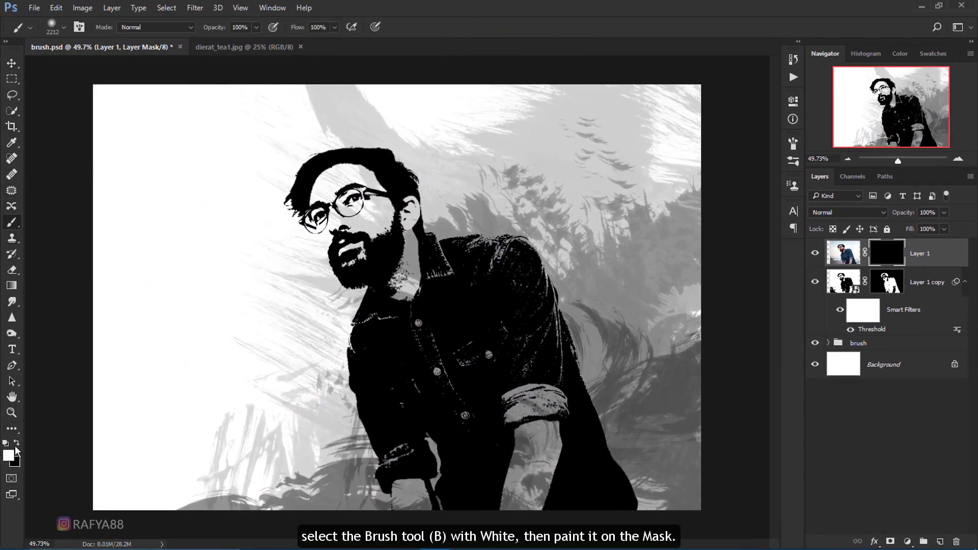
right_click(341, 266)
scroll(455, 397, down, 3)
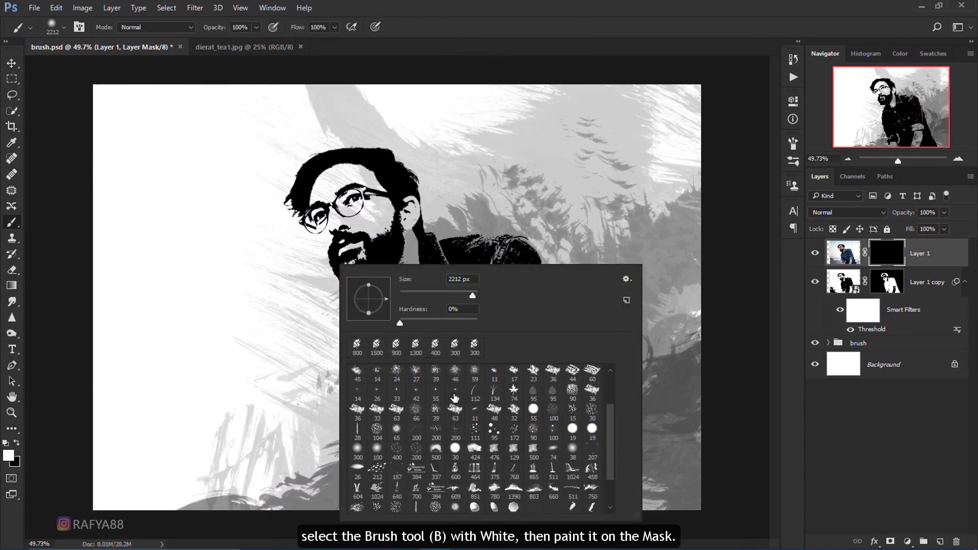
scroll(455, 398, down, 3)
click(397, 501)
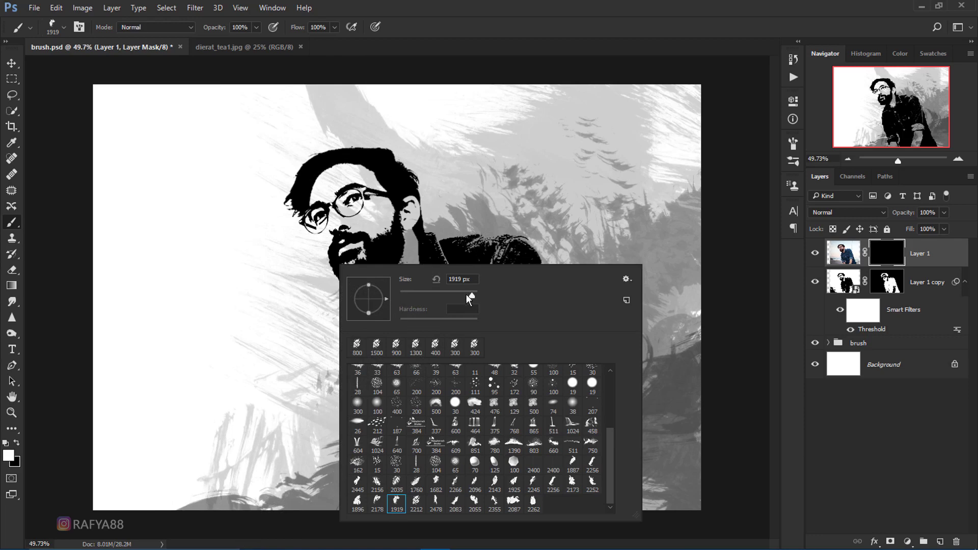
drag(466, 294, 442, 294)
key(Return)
Step: Paint white on the mask to reveal the cheek, and set brush Angle Jitter to 32%
scroll(398, 204, up, 1)
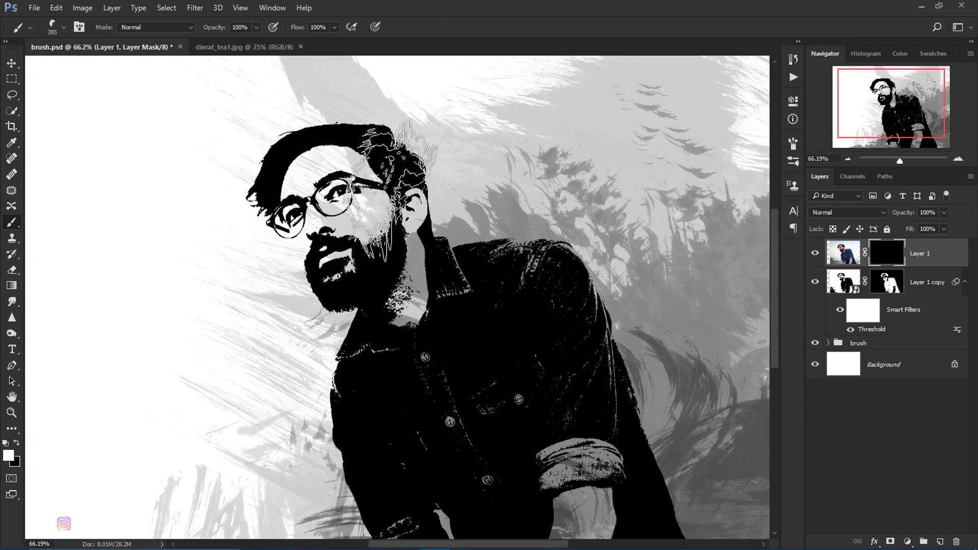
drag(395, 189, 400, 311)
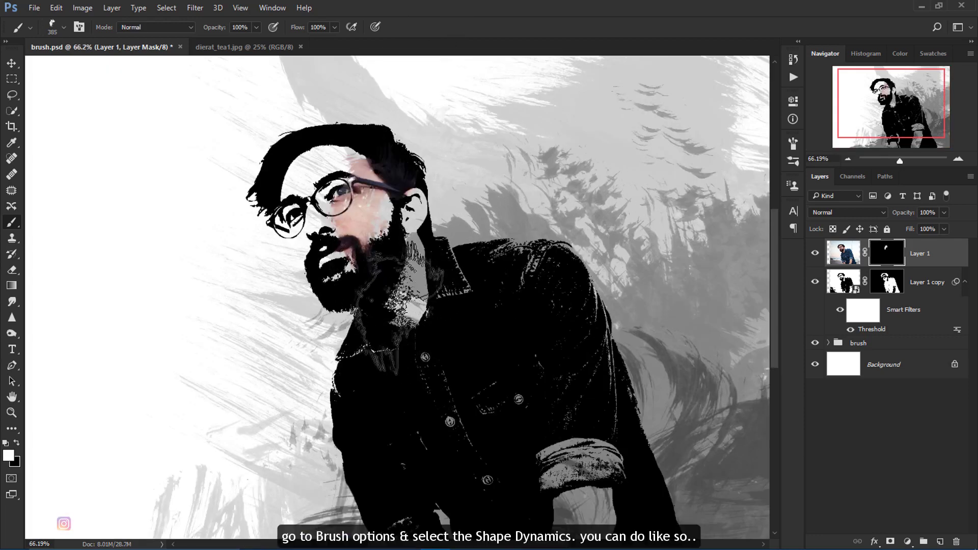
click(793, 144)
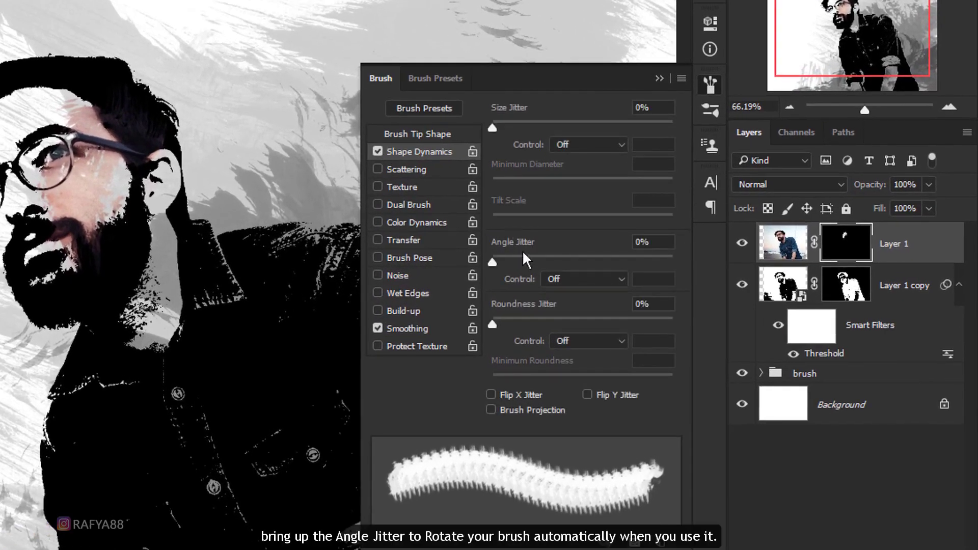
drag(511, 256, 549, 254)
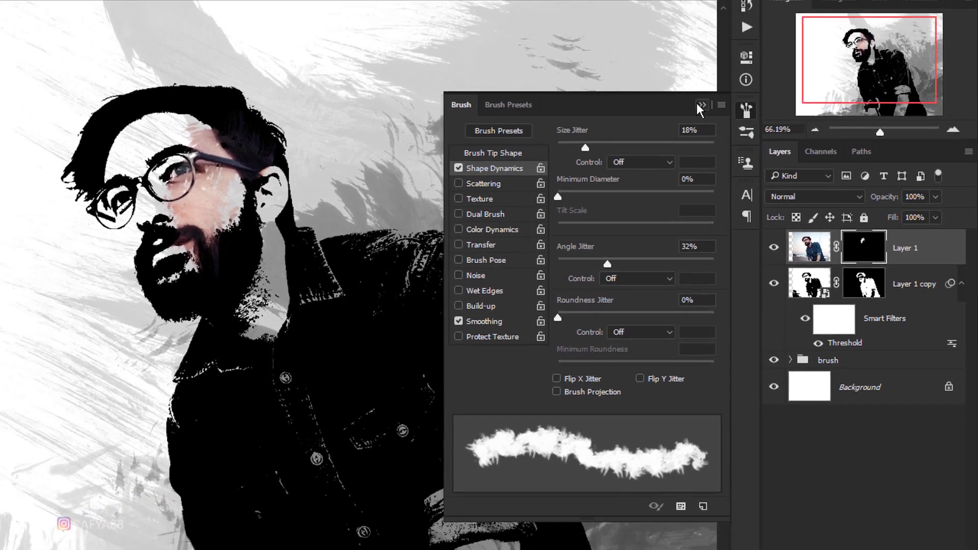
Step: Paint the mask white to reveal colour at the neck, collar, beard and lower face
click(659, 78)
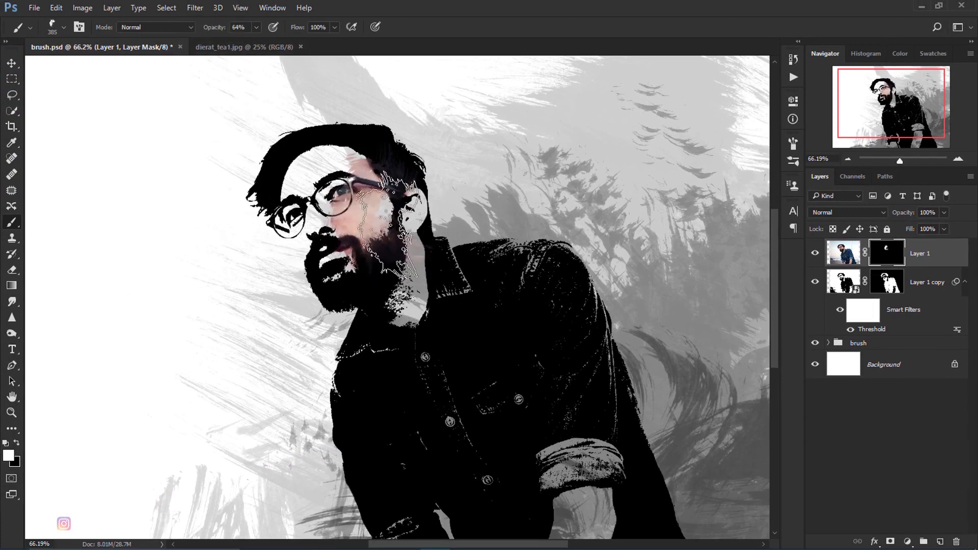
mouse_move(418, 245)
mouse_down()
mouse_move(433, 296)
mouse_move(311, 204)
mouse_up()
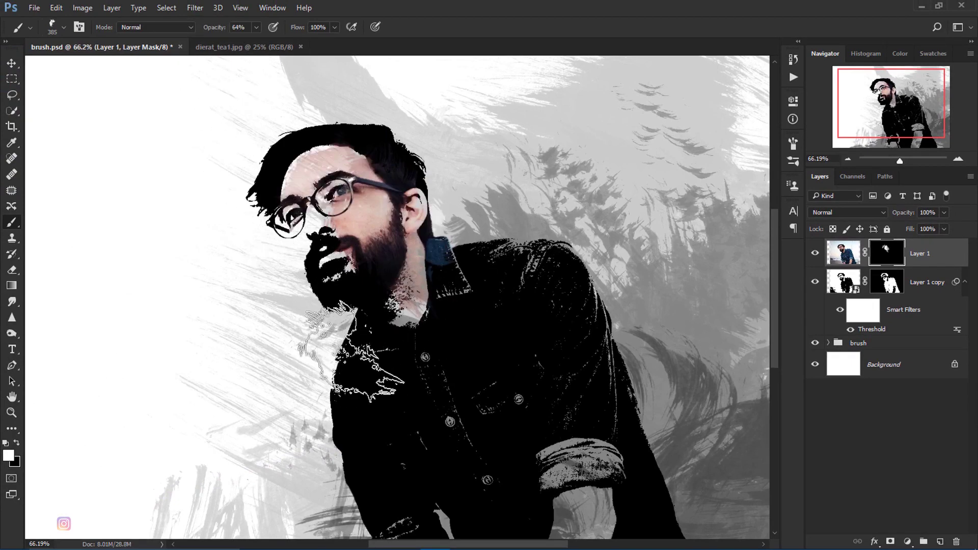
mouse_move(346, 255)
mouse_down()
mouse_move(352, 433)
mouse_move(351, 305)
mouse_move(382, 458)
mouse_move(379, 387)
mouse_move(417, 285)
mouse_move(443, 254)
mouse_up()
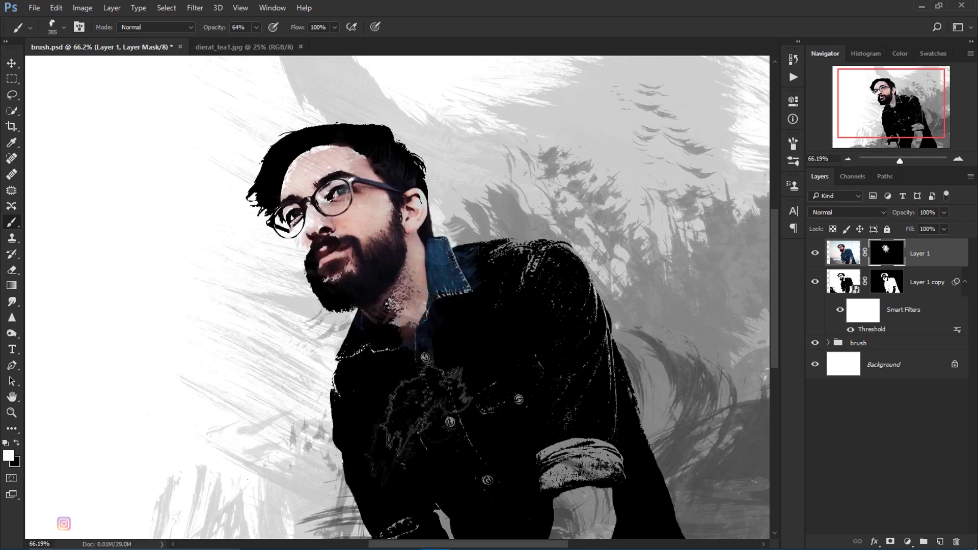
Step: Reveal the blue denim shoulder, chest pocket and tattooed forearm in colour
mouse_move(497, 311)
mouse_down()
mouse_move(477, 336)
mouse_move(491, 362)
mouse_move(509, 245)
mouse_move(468, 372)
mouse_move(502, 348)
mouse_move(525, 288)
mouse_move(473, 377)
mouse_move(398, 449)
mouse_move(354, 413)
mouse_move(459, 491)
mouse_up()
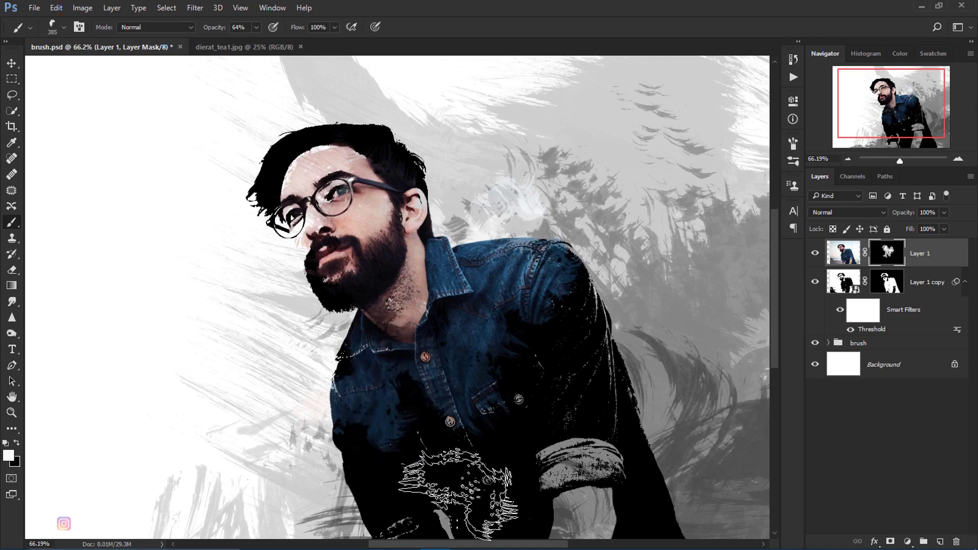
scroll(458, 492, down, 1)
mouse_move(498, 372)
mouse_down()
mouse_move(416, 507)
mouse_move(471, 434)
mouse_move(433, 509)
mouse_move(382, 469)
mouse_move(379, 438)
mouse_move(420, 514)
mouse_move(492, 448)
mouse_move(491, 503)
mouse_up()
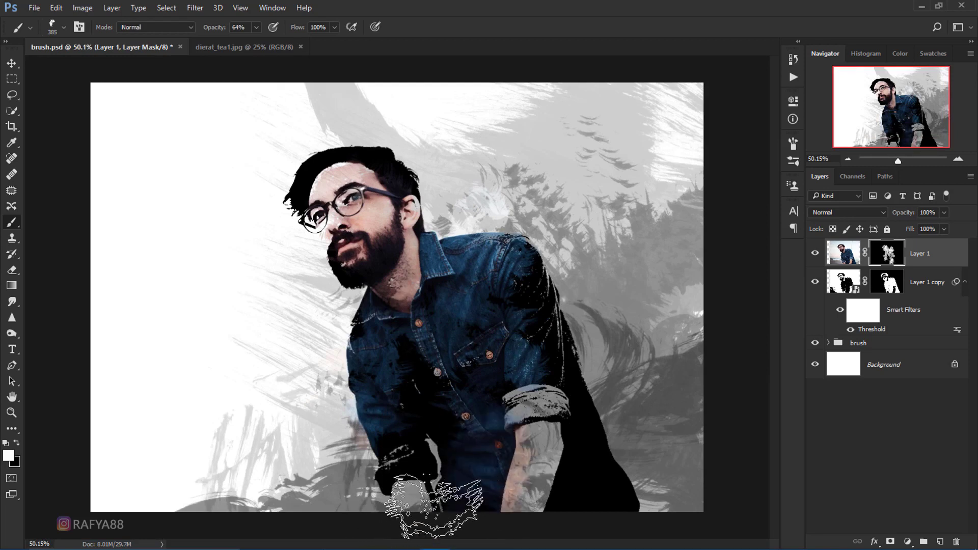
drag(415, 458, 473, 408)
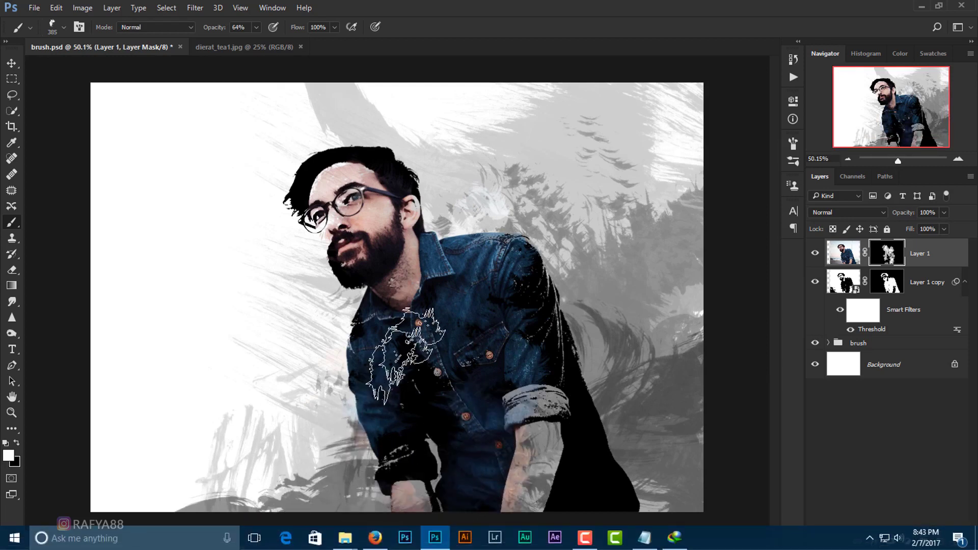
scroll(405, 207, down, 1)
scroll(438, 158, up, 1)
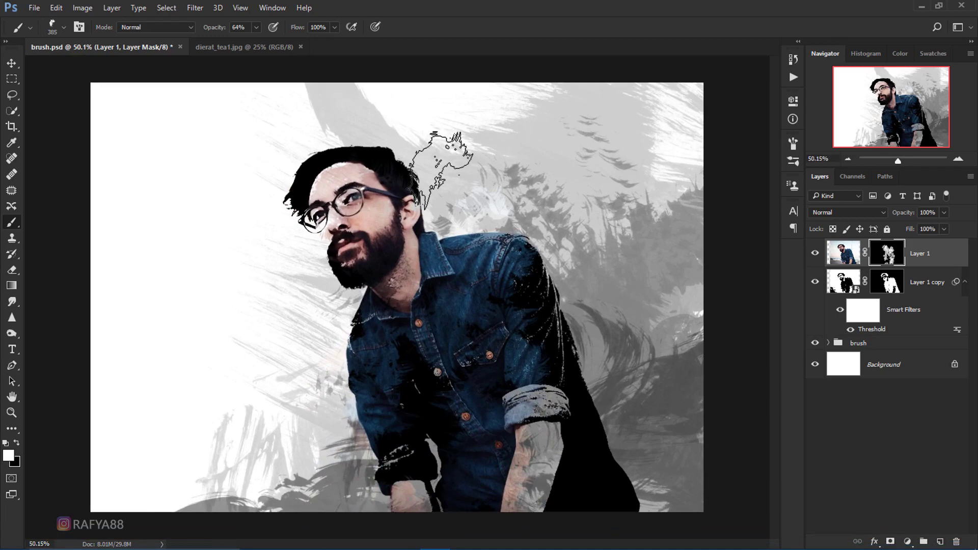
scroll(441, 168, up, 1)
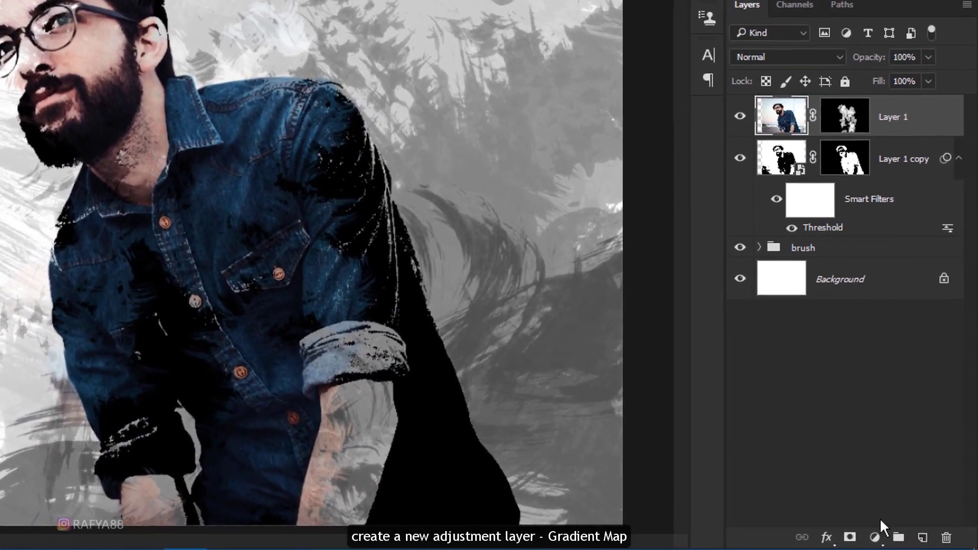
Step: Add a Gradient Map layer using the Blue, Red, Yellow preset at 20% opacity
click(907, 541)
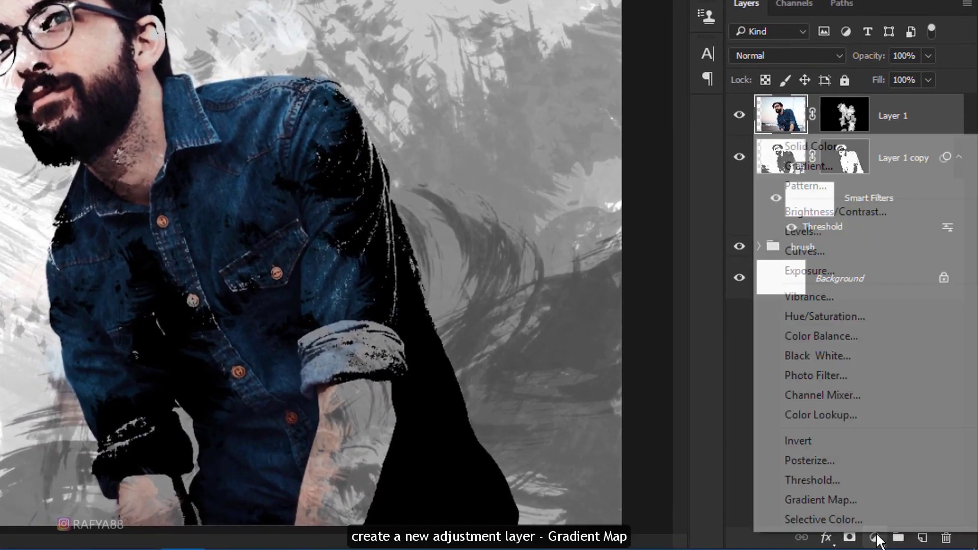
click(904, 501)
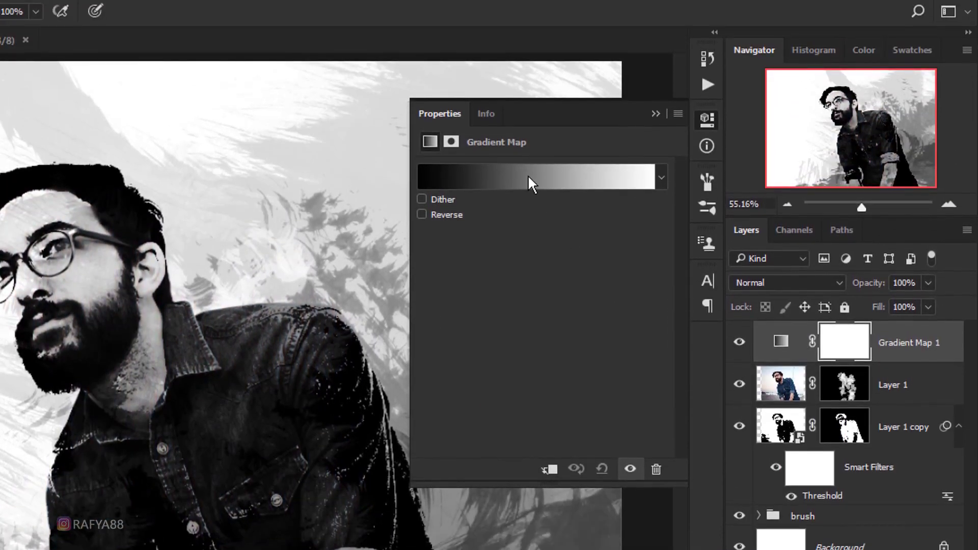
click(528, 175)
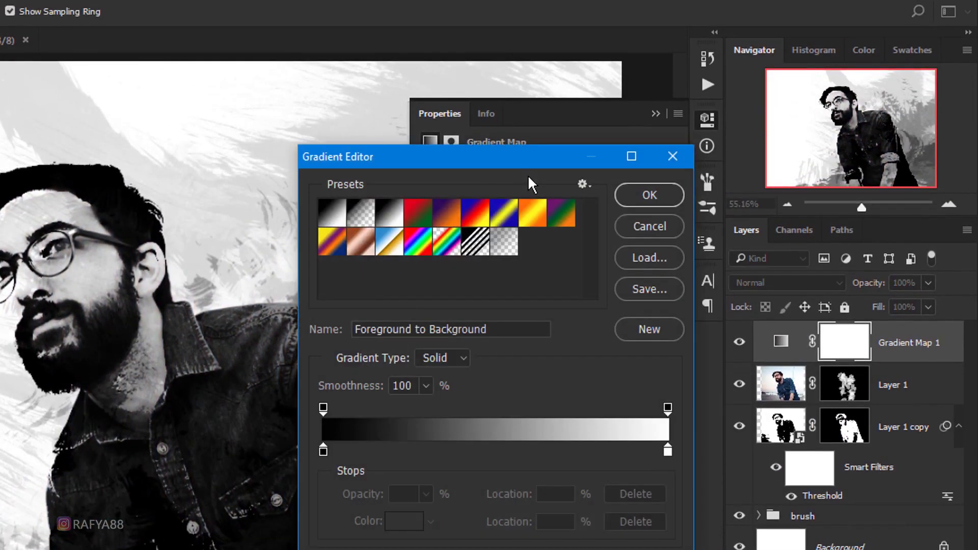
click(479, 218)
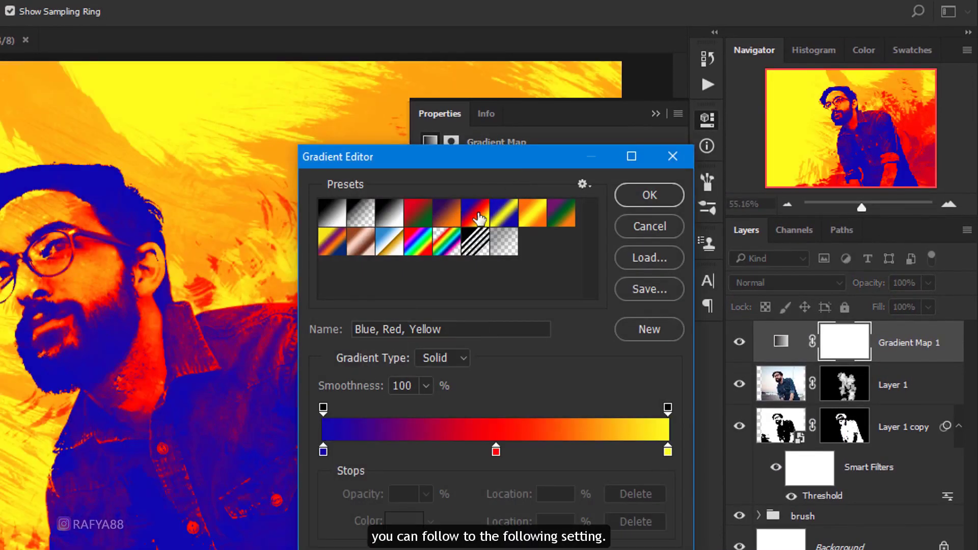
click(634, 193)
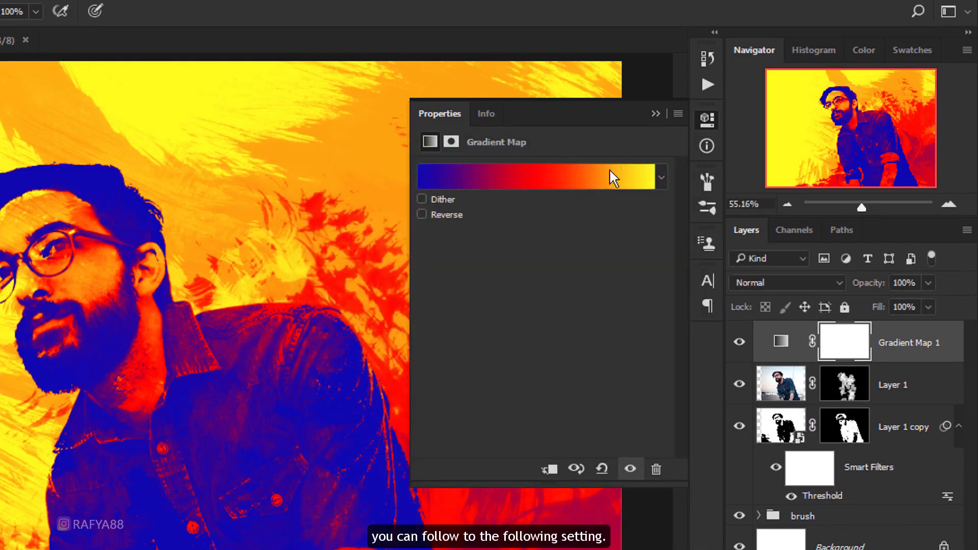
click(653, 114)
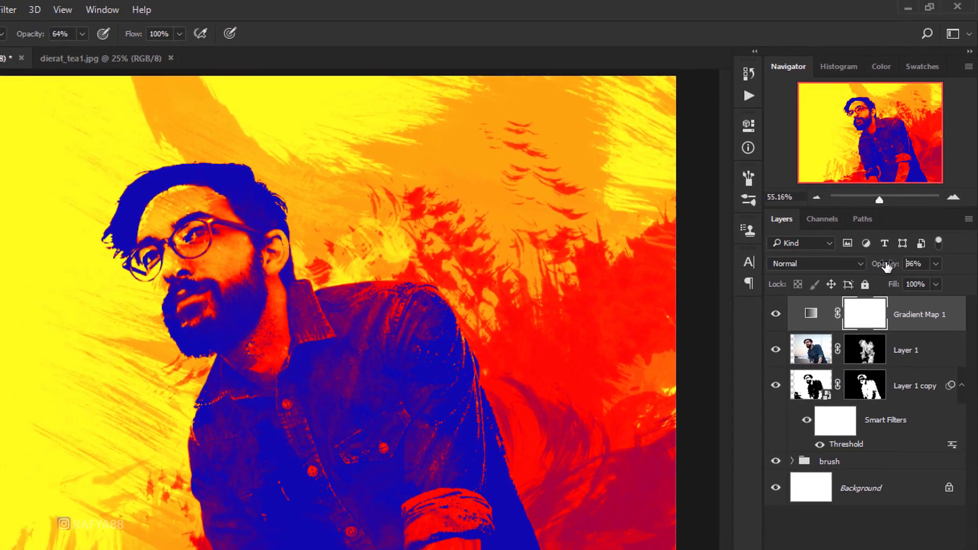
mouse_move(875, 274)
mouse_down()
mouse_move(826, 278)
mouse_move(832, 269)
mouse_up()
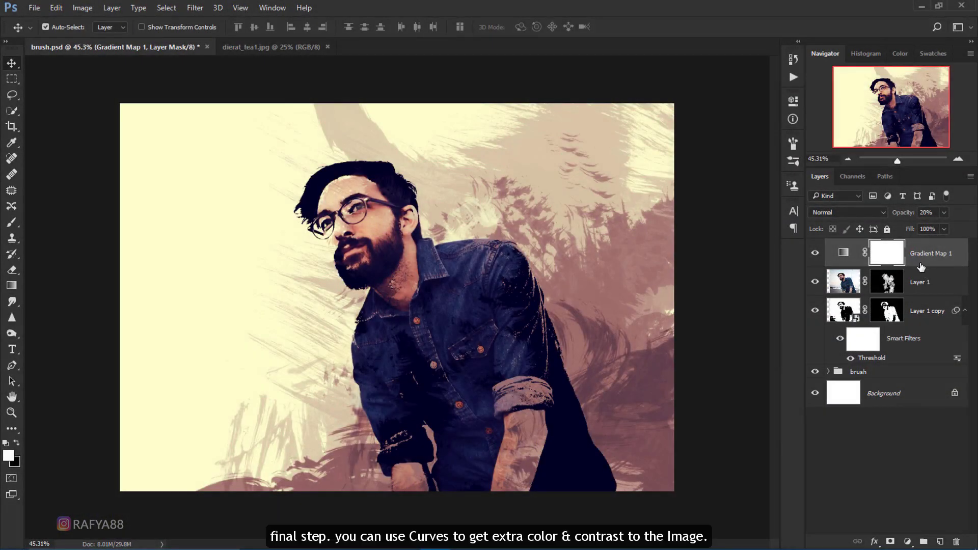
Step: Add a Curves adjustment layer and raise the RGB midpoint to brighten midtones
key(ctrl+2)
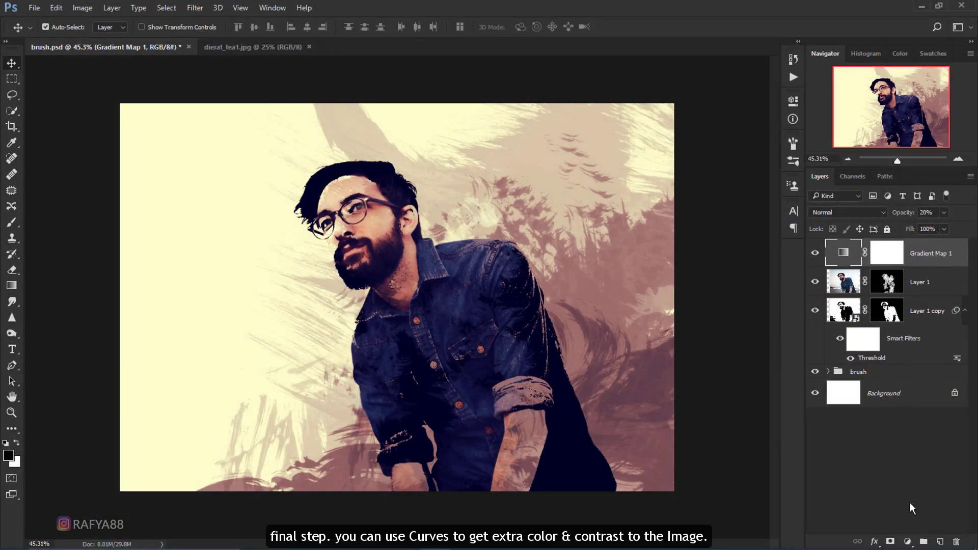
click(907, 541)
click(927, 346)
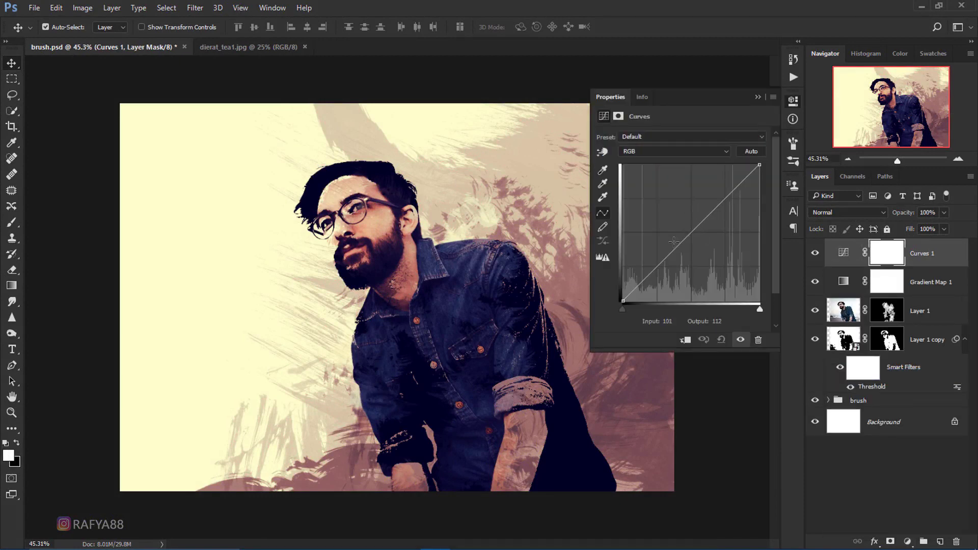
drag(677, 241, 713, 211)
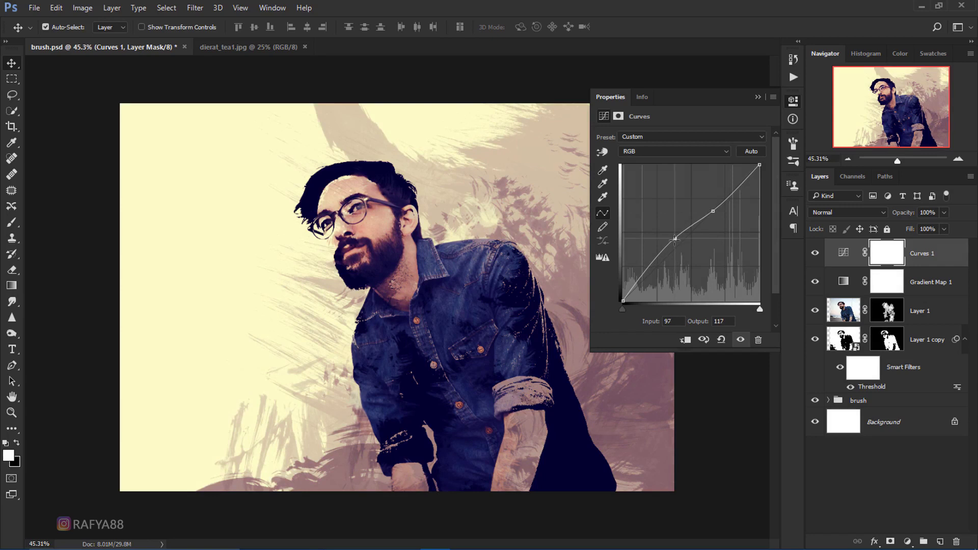
drag(675, 239, 676, 240)
Step: On the Blue channel, lift the black point to 32 and adjust the highlight end
click(665, 153)
click(649, 183)
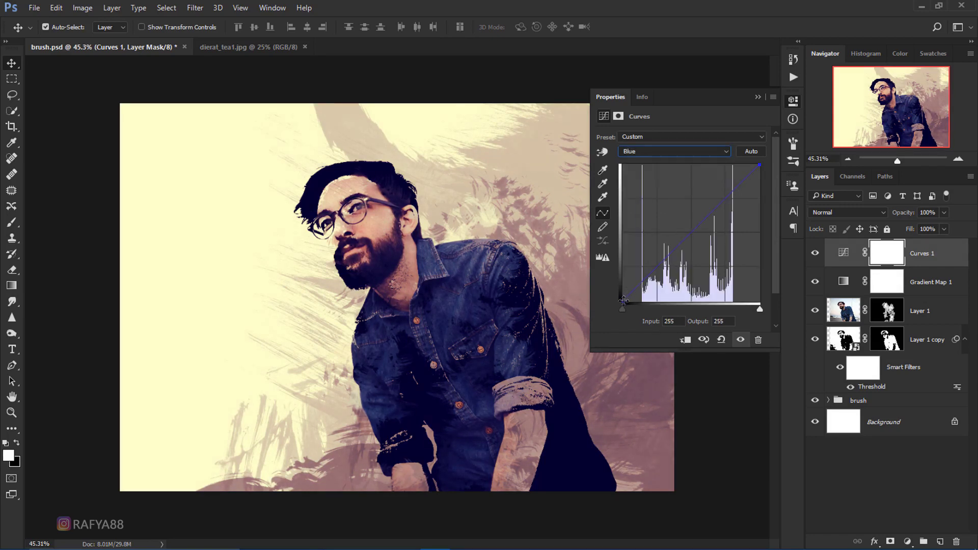
drag(623, 300, 618, 283)
drag(761, 176, 755, 162)
click(749, 121)
Step: Toggle Curves 1's visibility off and on to compare the final artwork
click(814, 254)
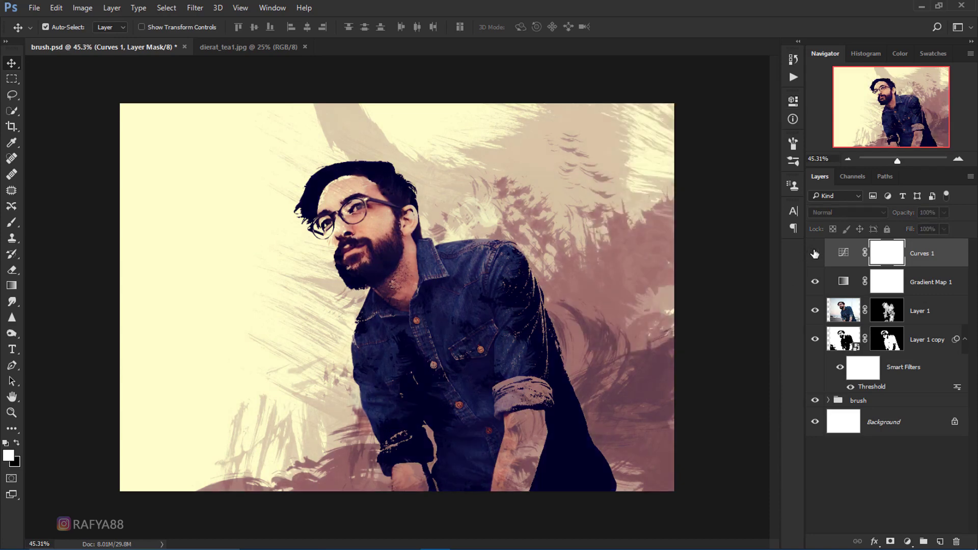